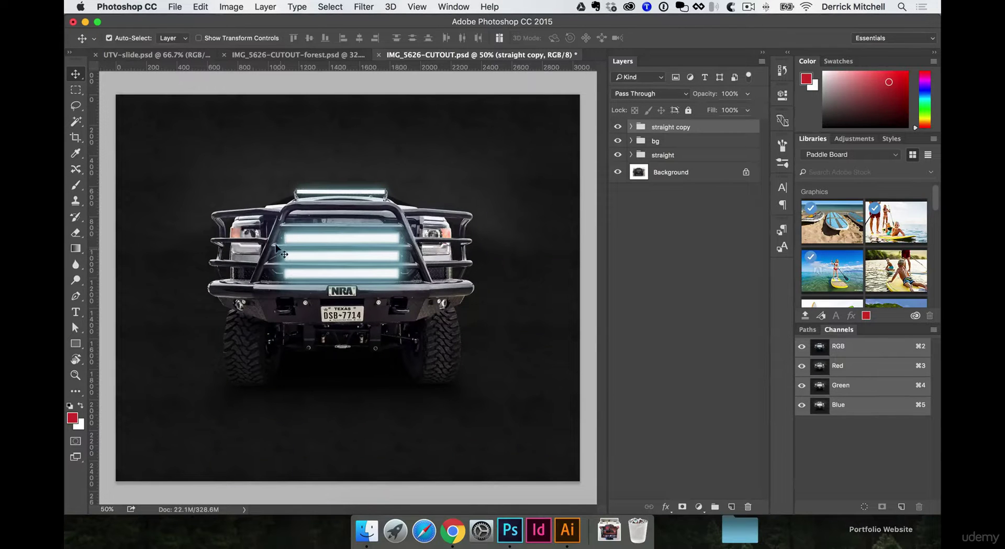
- Hide the straight copy, bg and straight groups and the Background layer's overlying edits to view the original truck photo, and show them again
drag(618, 126, 613, 156)
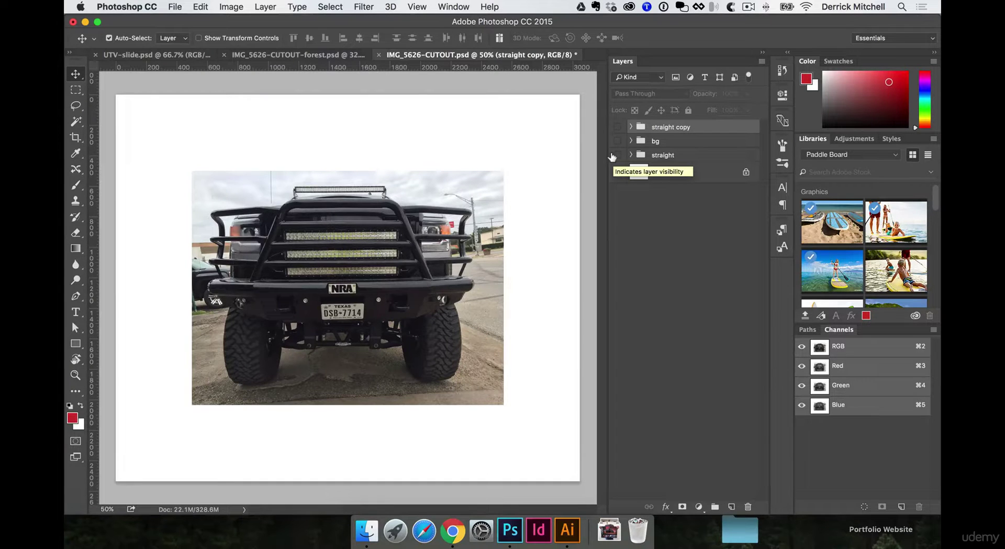
drag(613, 156, 617, 127)
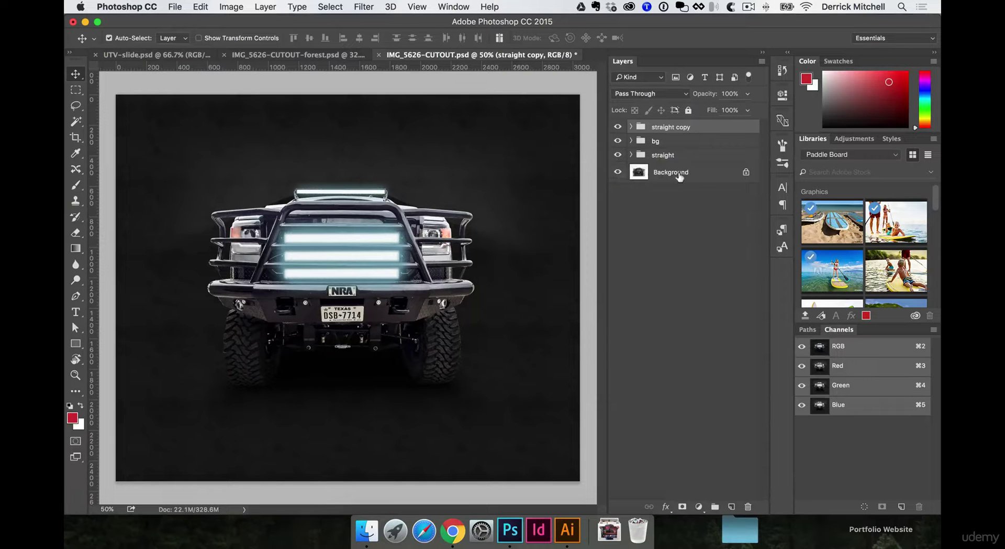
mouse_move(618, 155)
mouse_down()
mouse_move(616, 128)
mouse_move(616, 157)
mouse_up()
- Start sharing the truck cutout on Behance as new work and title it "Tough Country"
click(175, 5)
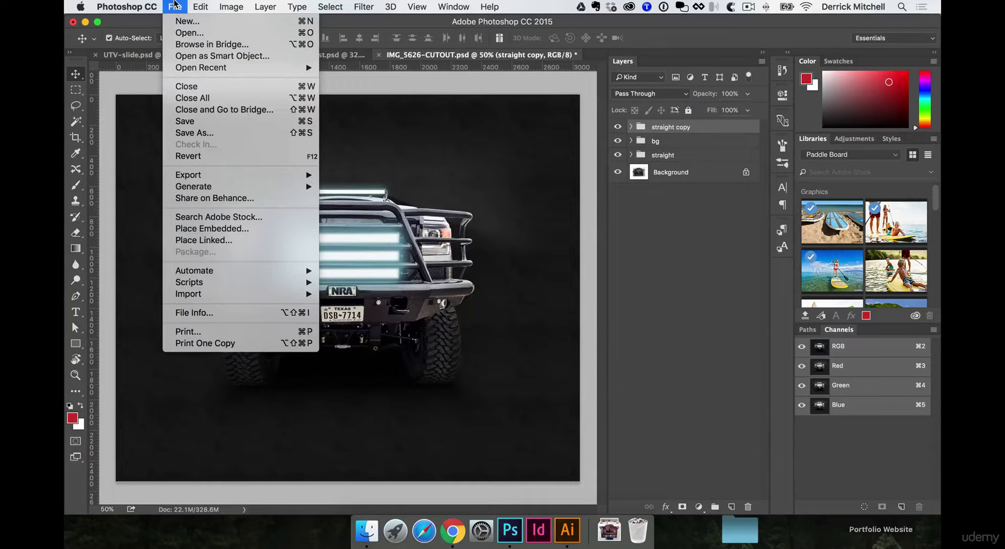
click(219, 198)
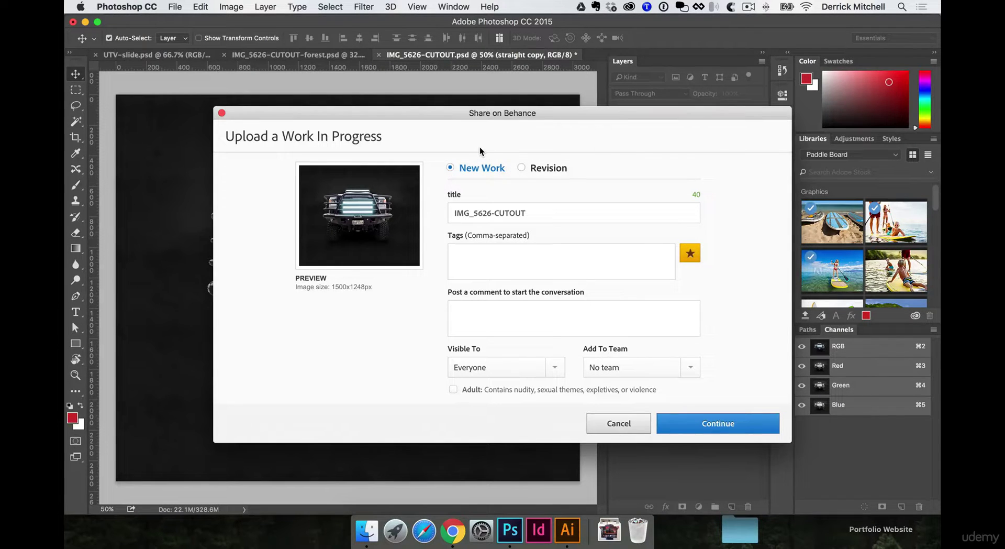
drag(542, 212, 360, 195)
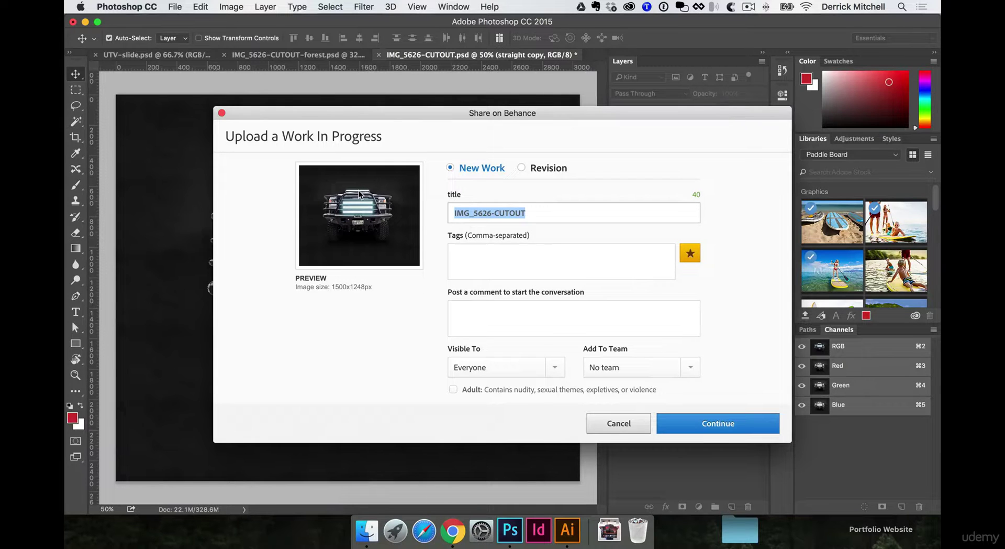
text(Tought Country)
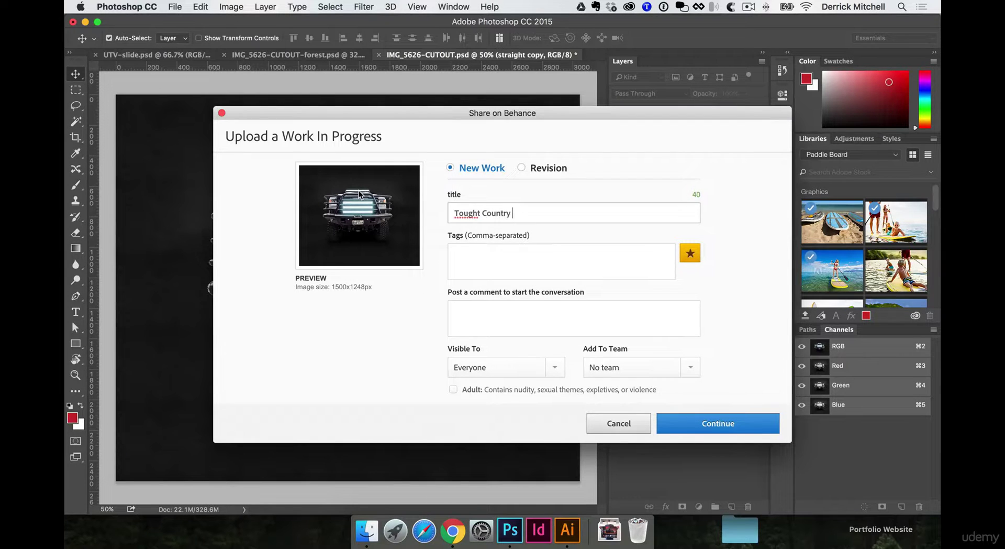
key(super+a)
text(Tough Country)
- Tag the Behance upload "web design" and publish it with its visibility set to Private
click(539, 255)
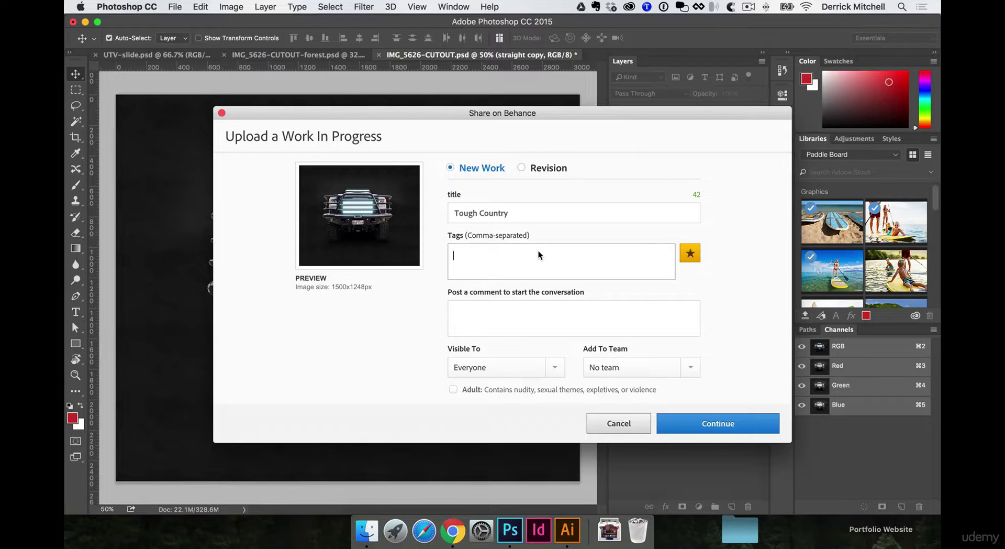
text(web design)
click(567, 325)
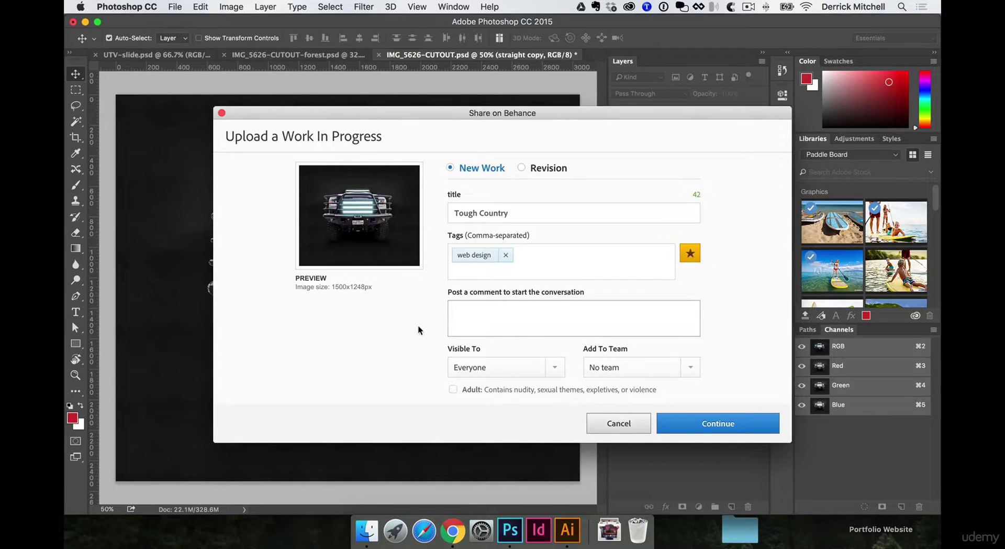
click(492, 374)
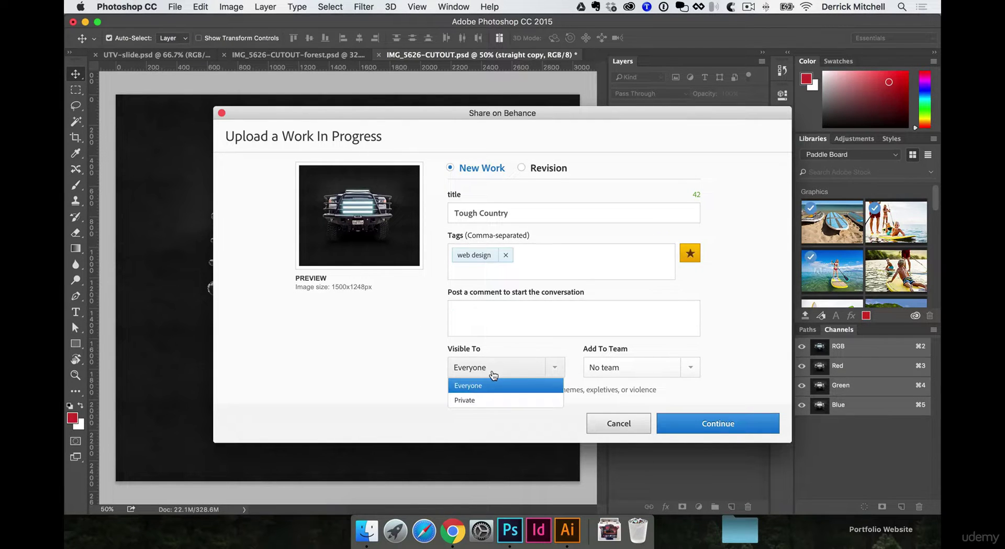
click(470, 401)
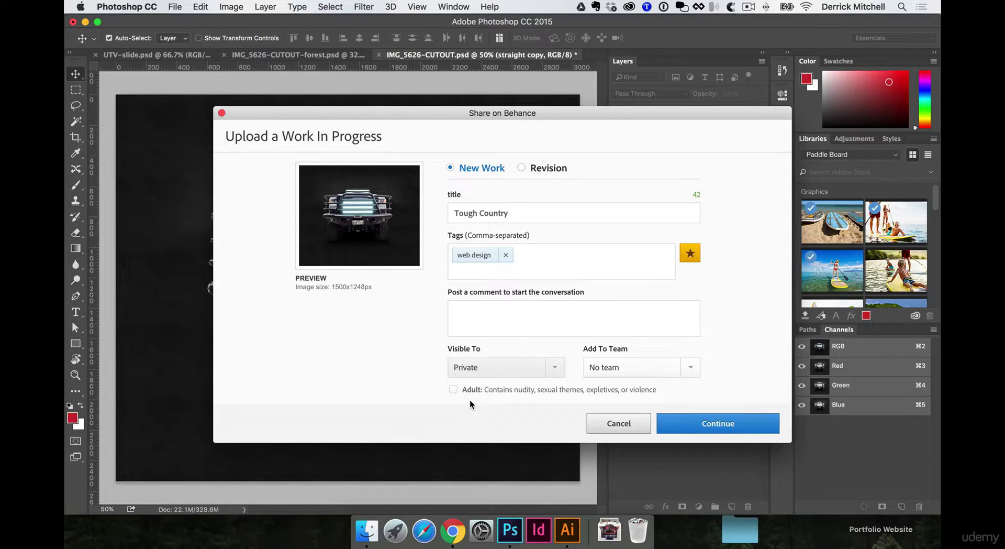
click(722, 426)
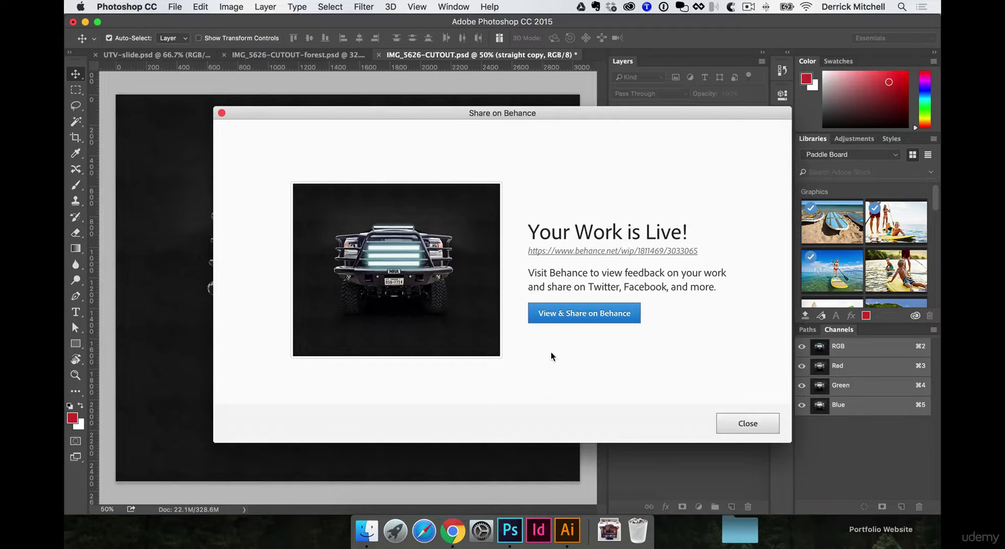
- View the published work's page on Behance, and return to Photoshop to close the share dialog
click(592, 316)
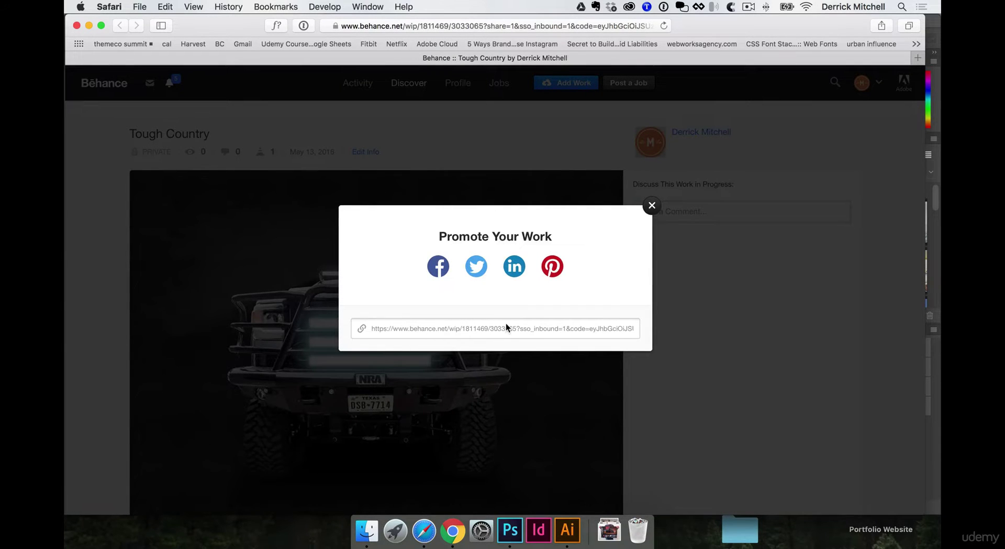
click(653, 204)
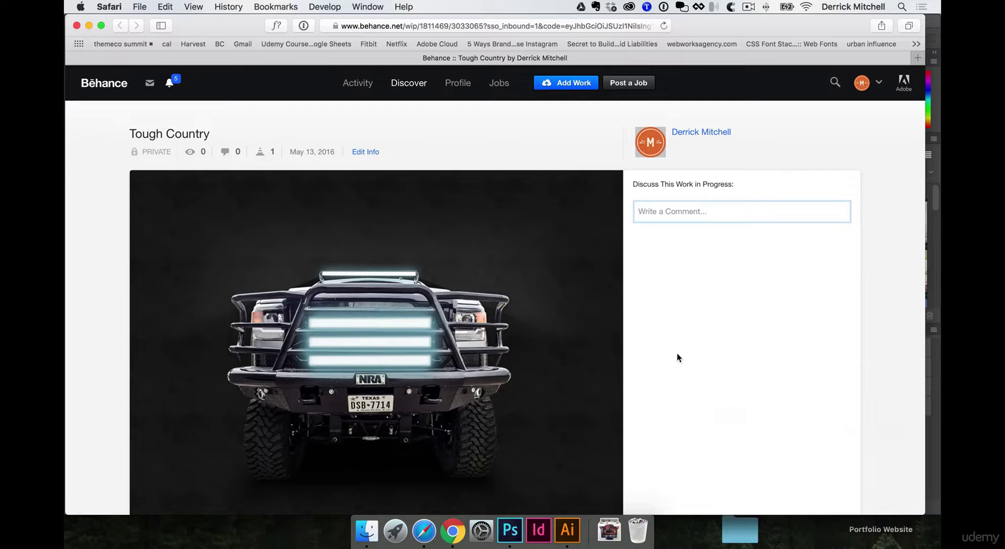
scroll(681, 362, down, 3)
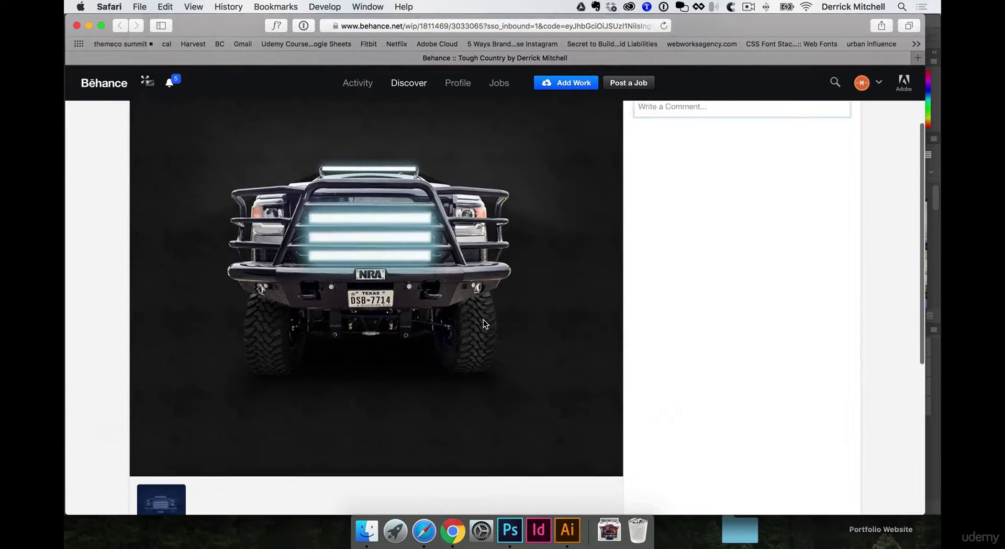
scroll(482, 320, down, 2)
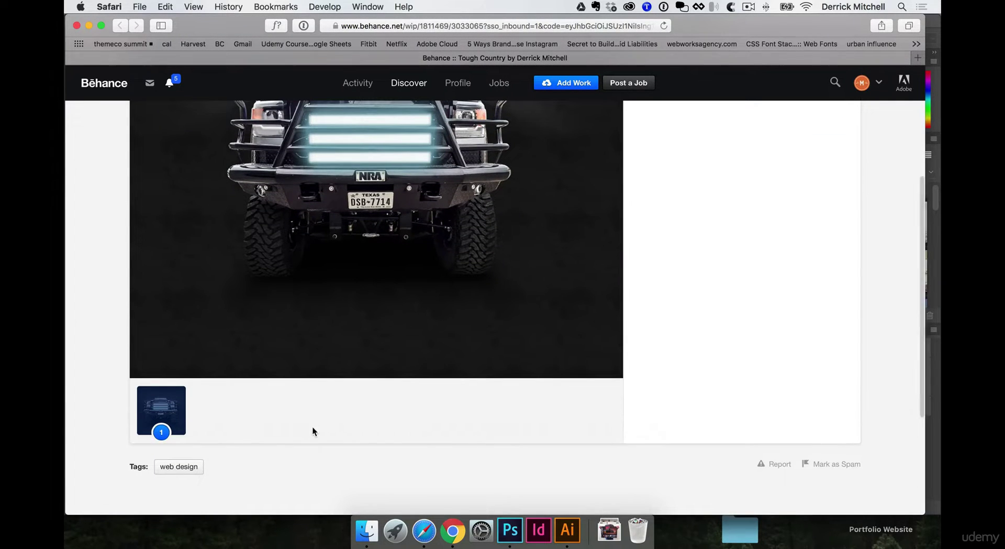
click(510, 530)
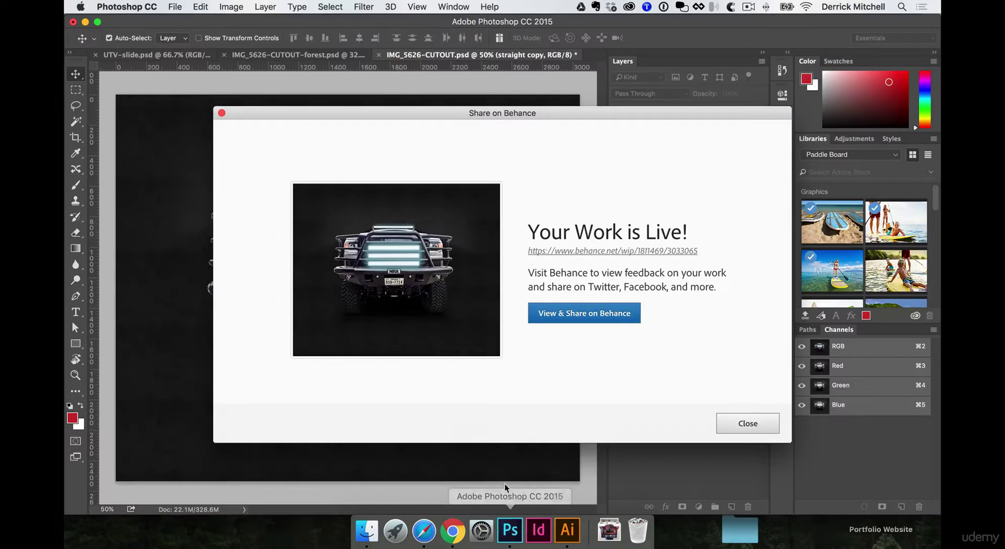
click(748, 423)
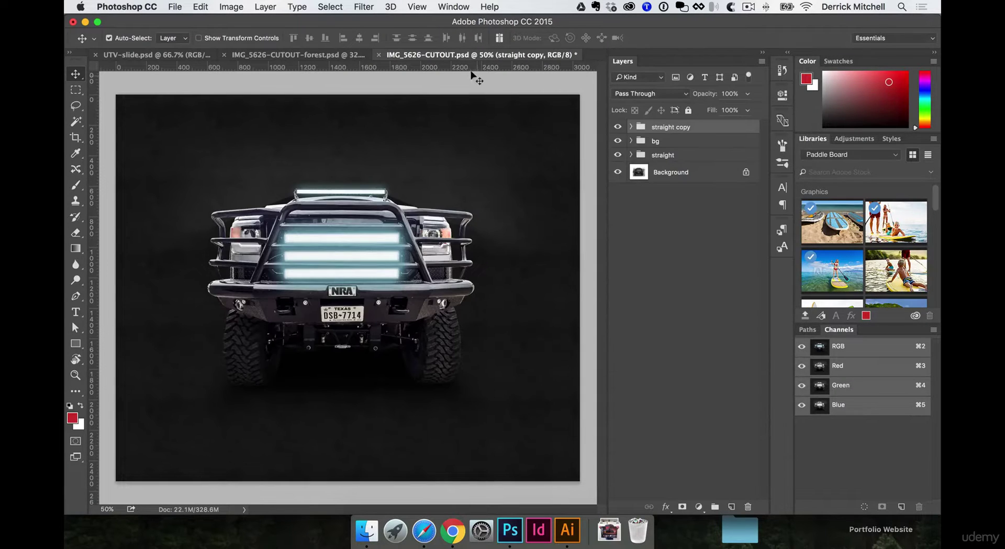
- Start sharing IMG_5626-CUTOUT-forest.psd on Behance as a revision of the existing Tough Country work
click(356, 54)
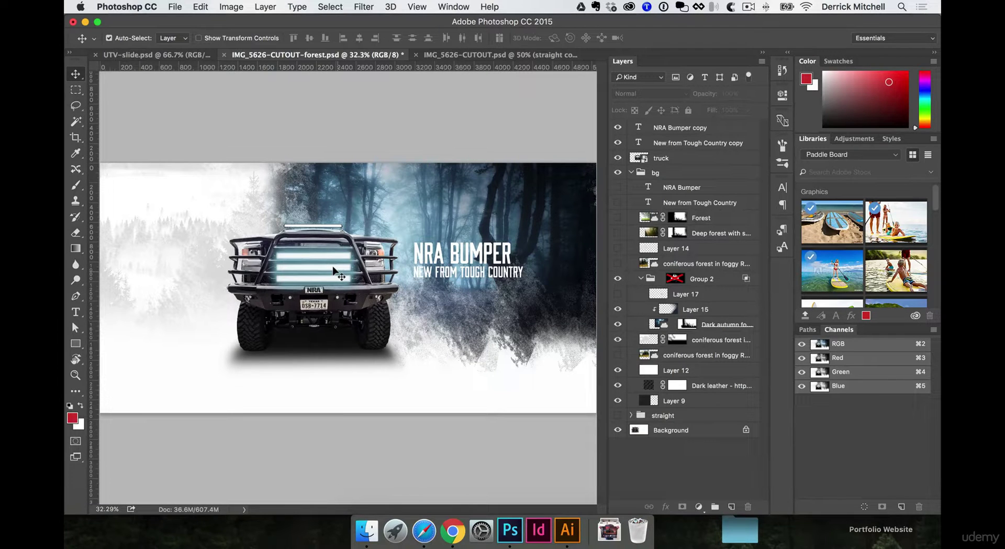
click(174, 6)
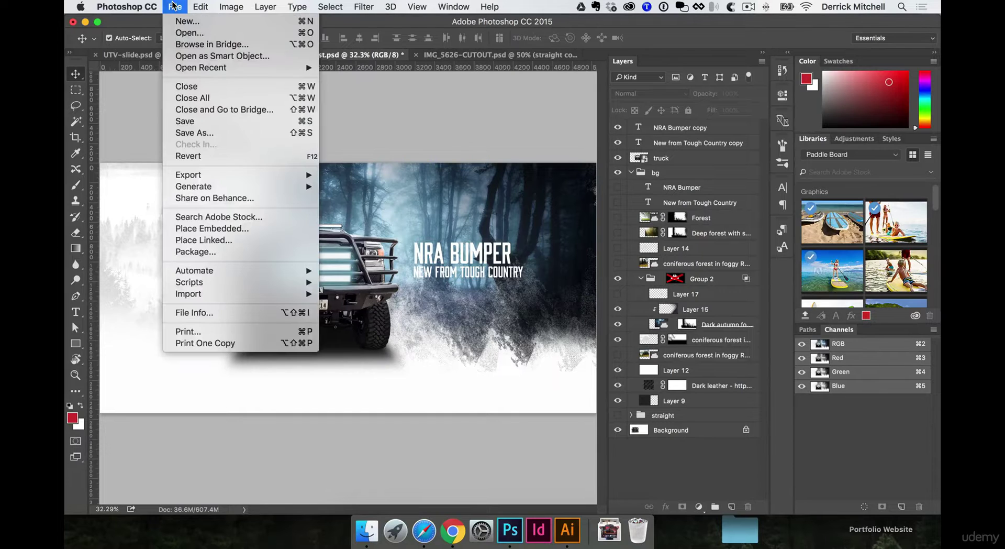
click(222, 200)
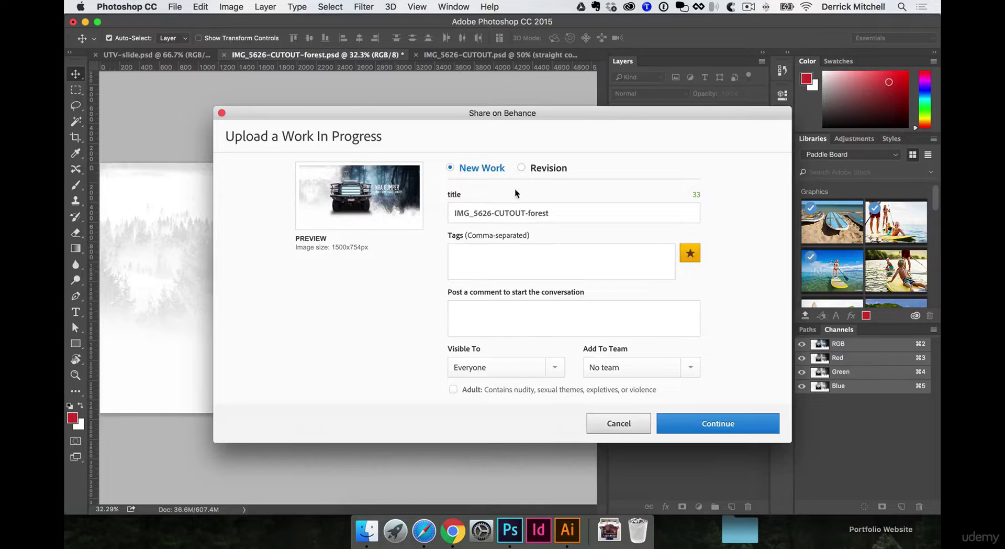
click(522, 168)
click(506, 216)
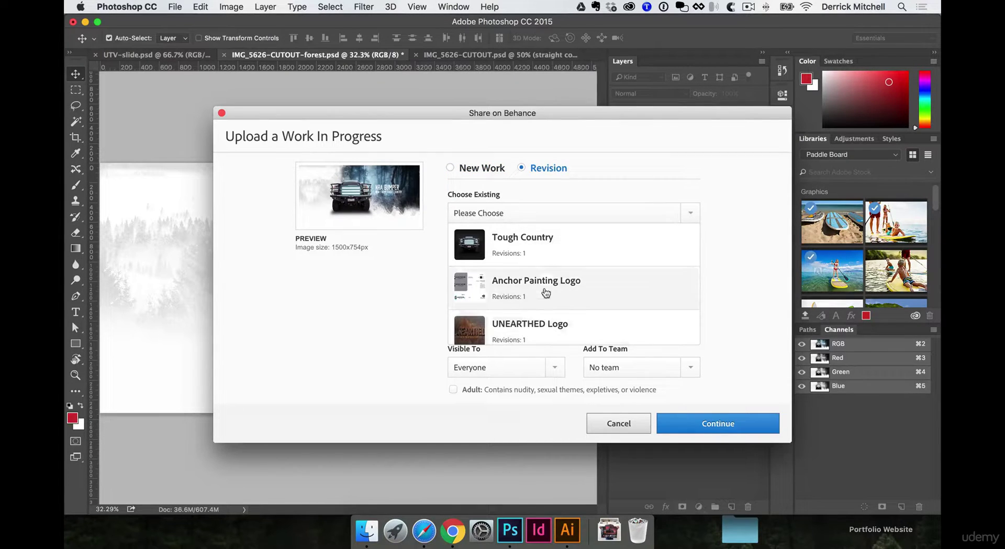
click(523, 244)
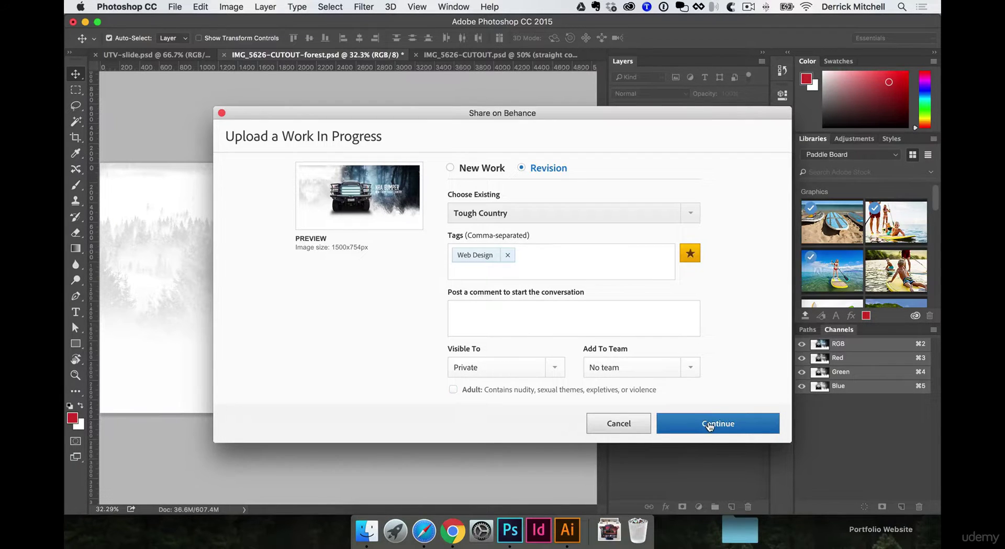
- Add the comment "Fleshing out the image for the home page slider", upload the revision and close the share dialog
click(596, 314)
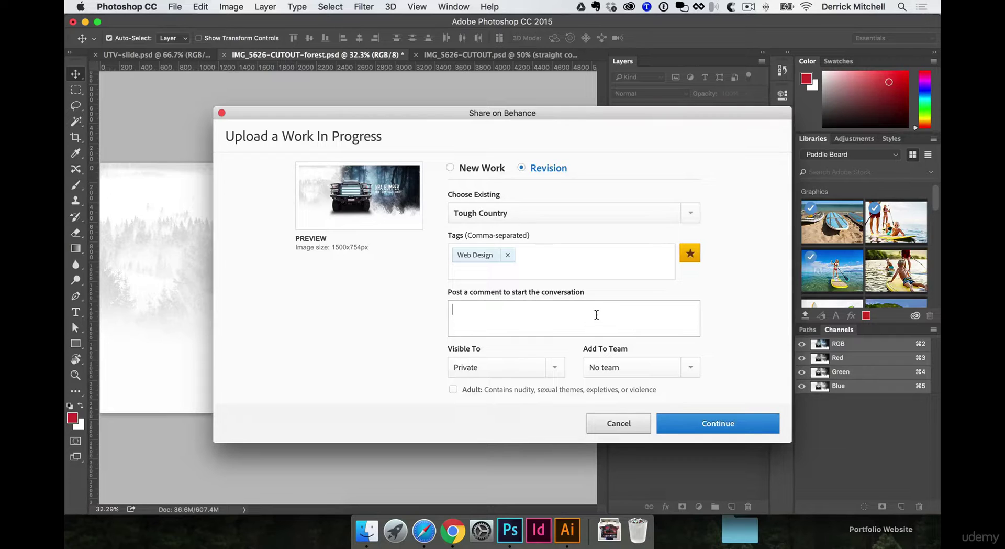
text(Starting to flesh out hte ho)
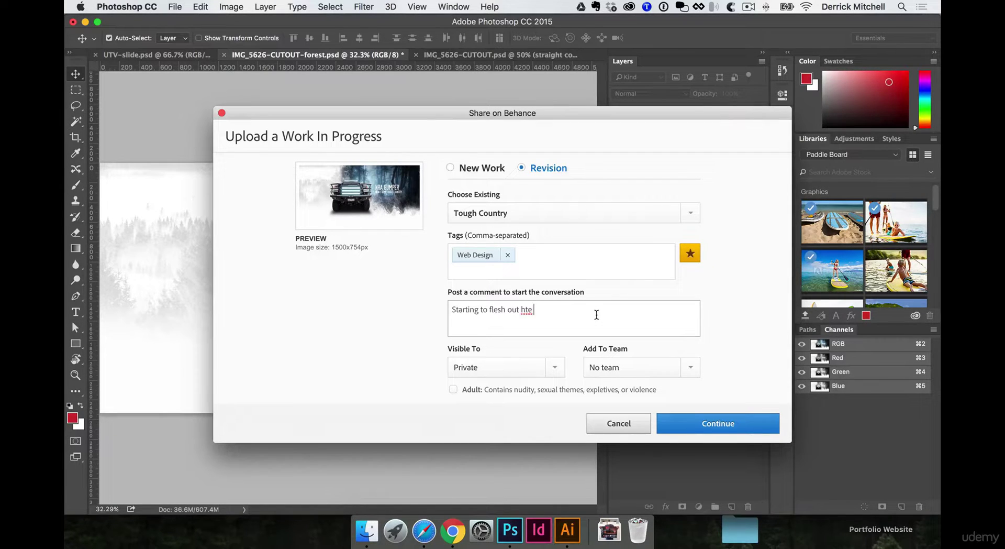
key(BackSpace)
key(BackSpace)
key(BackSpace)
key(BackSpace)
key(BackSpace)
key(BackSpace)
text(the home page slider image)
click(714, 428)
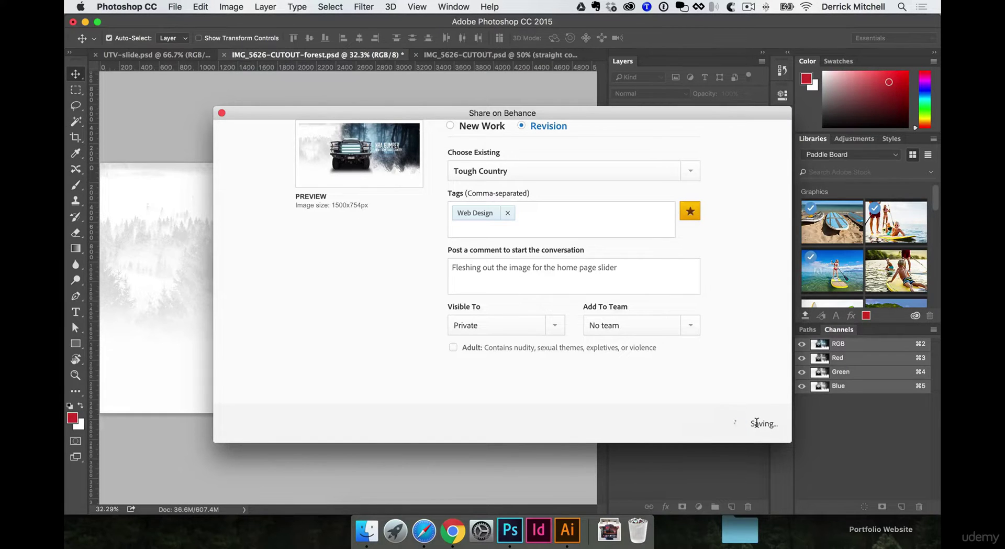
click(222, 113)
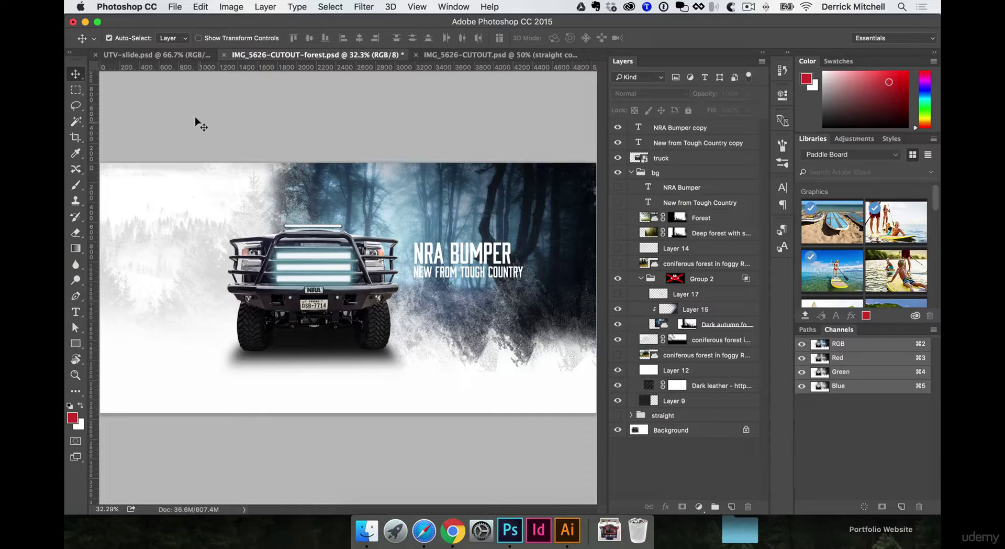
- Switch to Chrome, refresh the WIP list on the Behance profile and open the Tough Country work
click(452, 540)
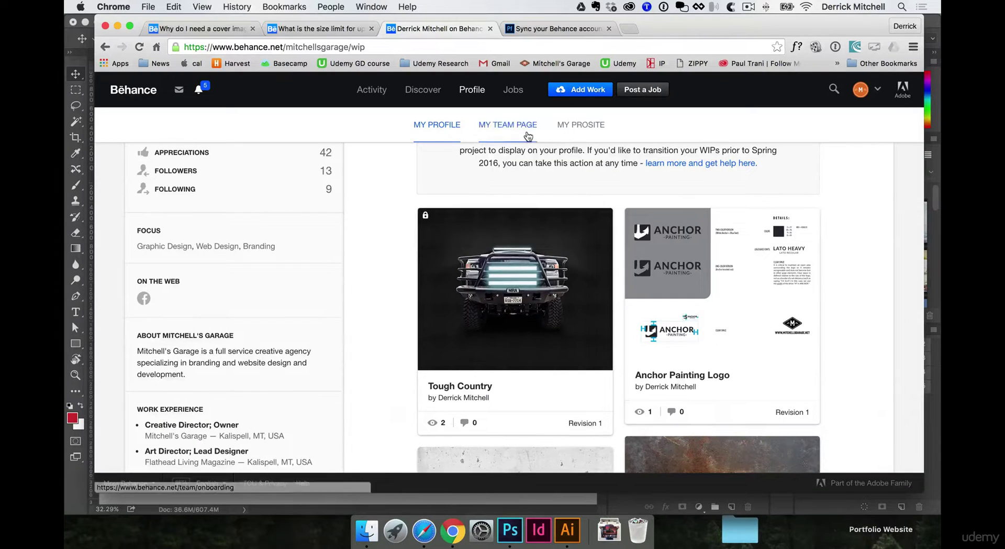
scroll(535, 183, up, 5)
scroll(534, 183, down, 1)
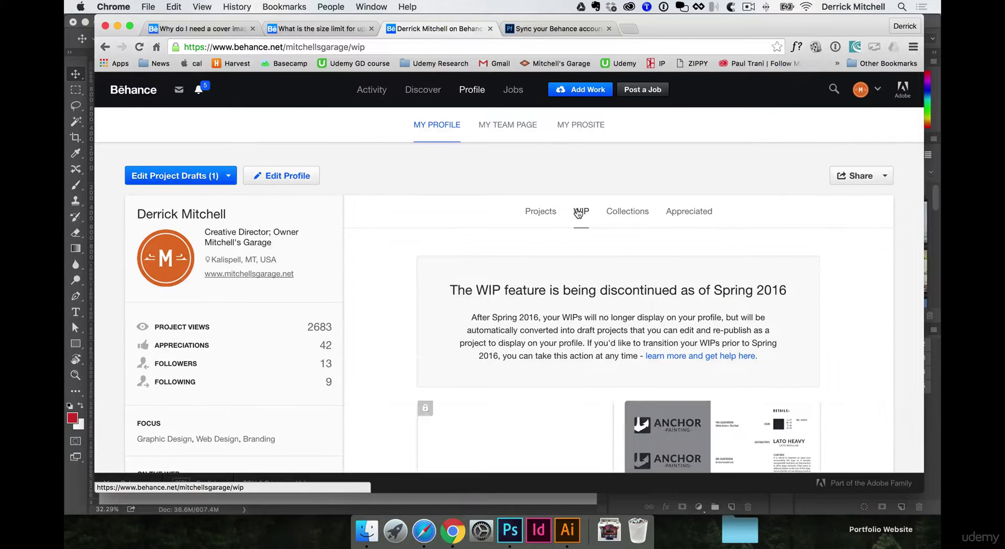
scroll(576, 246, down, 4)
scroll(606, 273, down, 3)
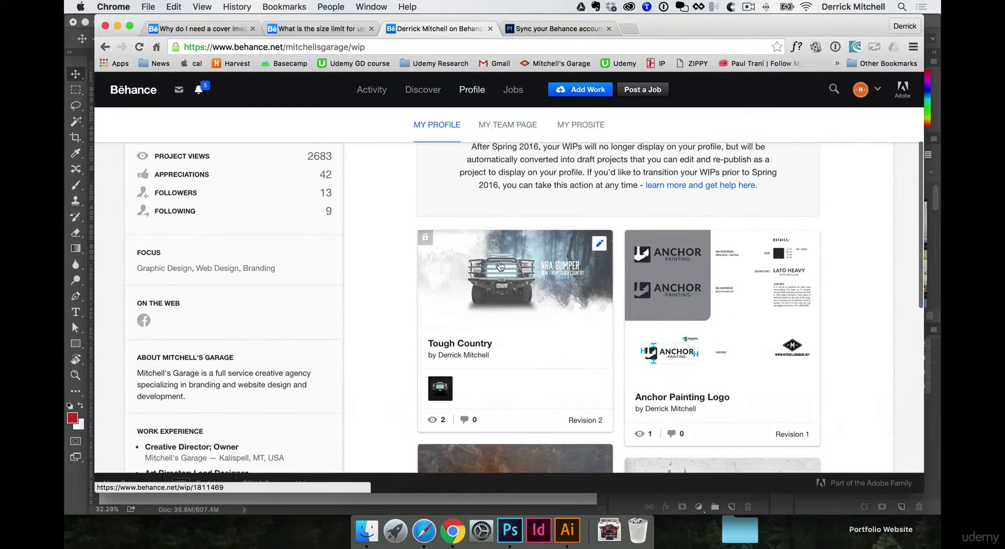
click(540, 265)
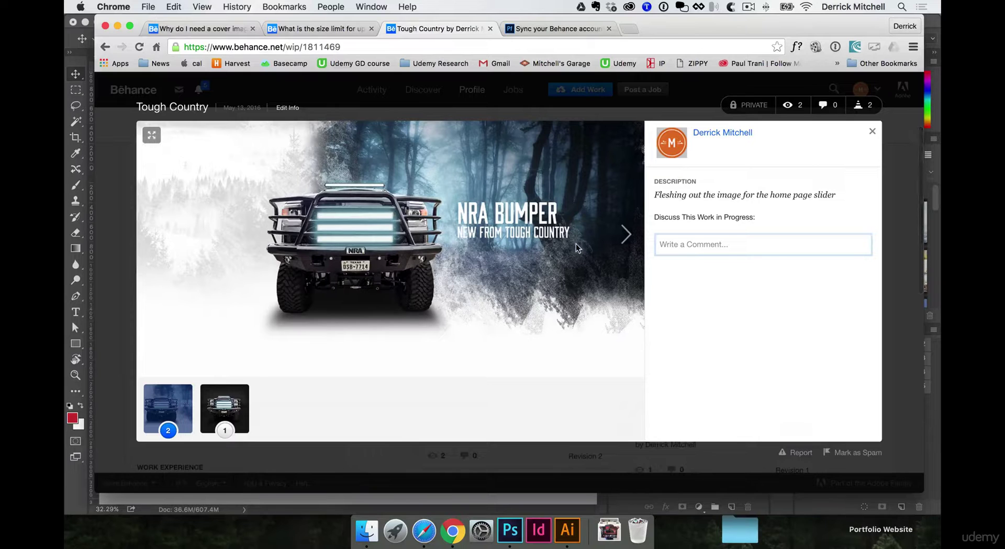
- Compare revisions 1 and 2 of the Tough Country work, and return to the WIP list
click(225, 406)
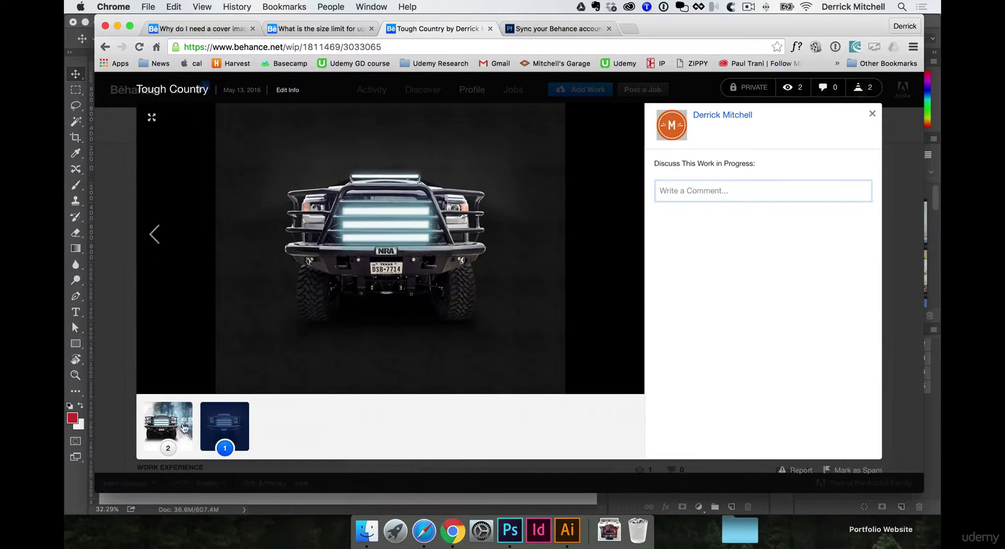
click(181, 425)
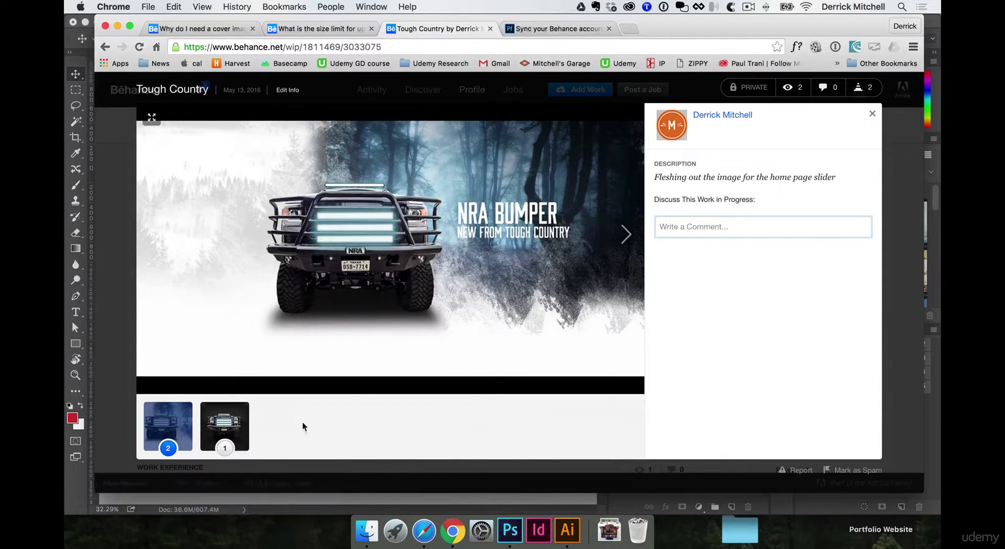
click(233, 425)
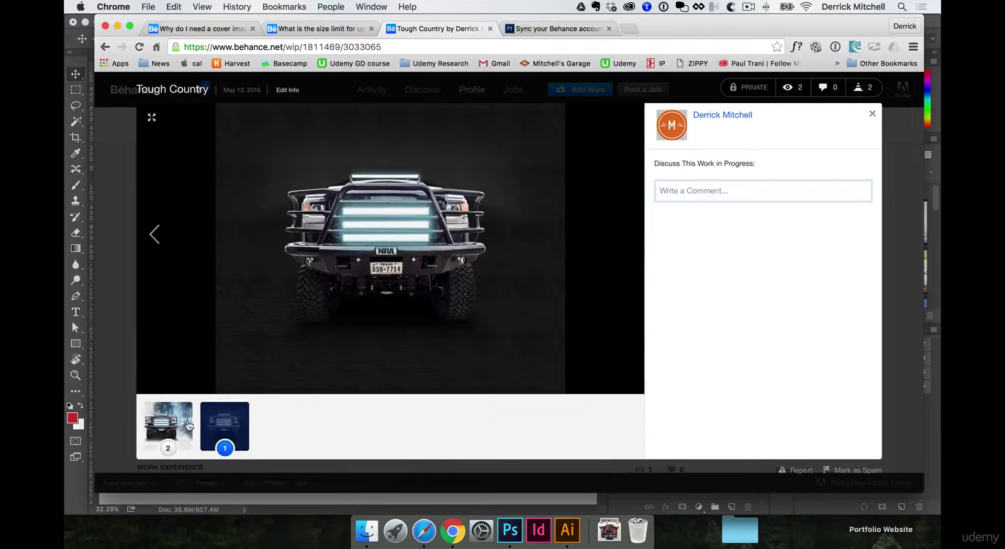
click(183, 417)
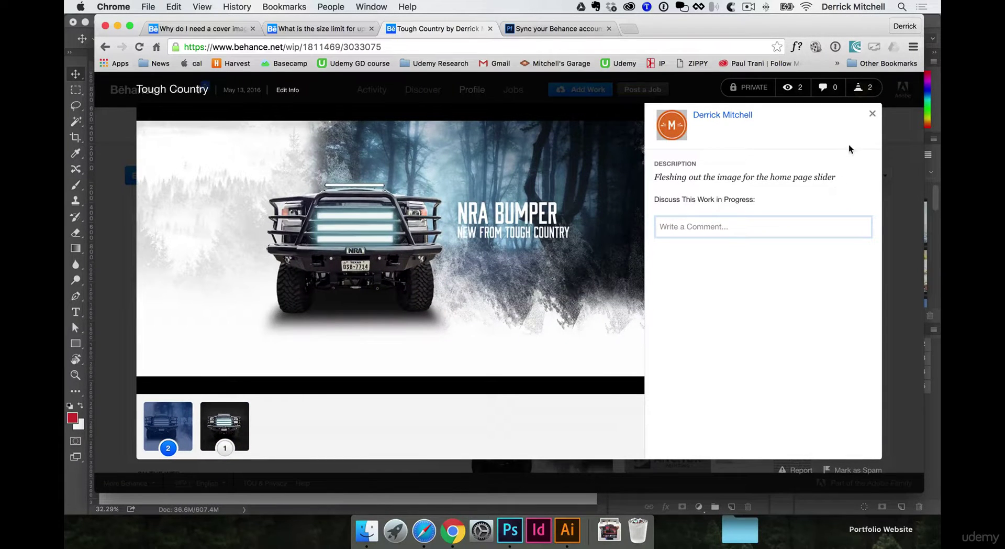
click(872, 115)
scroll(677, 262, down, 3)
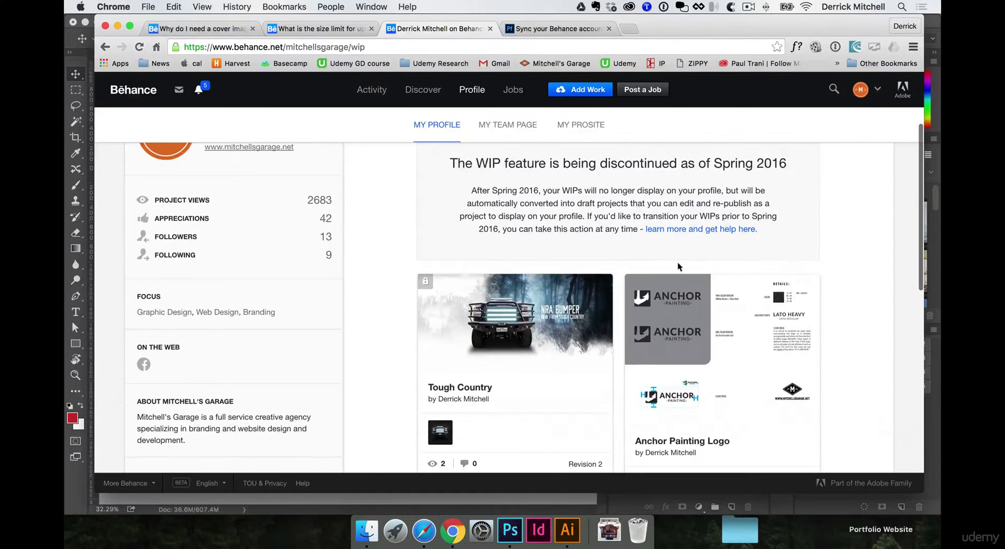
- Review the editing options available for the Tough Country work in the WIP list
click(599, 287)
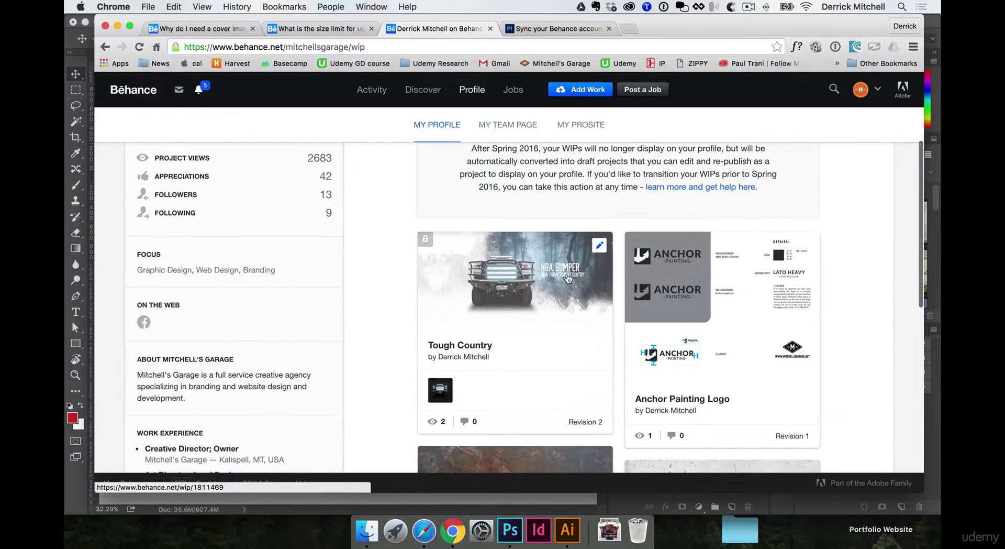
click(599, 244)
scroll(512, 249, up, 5)
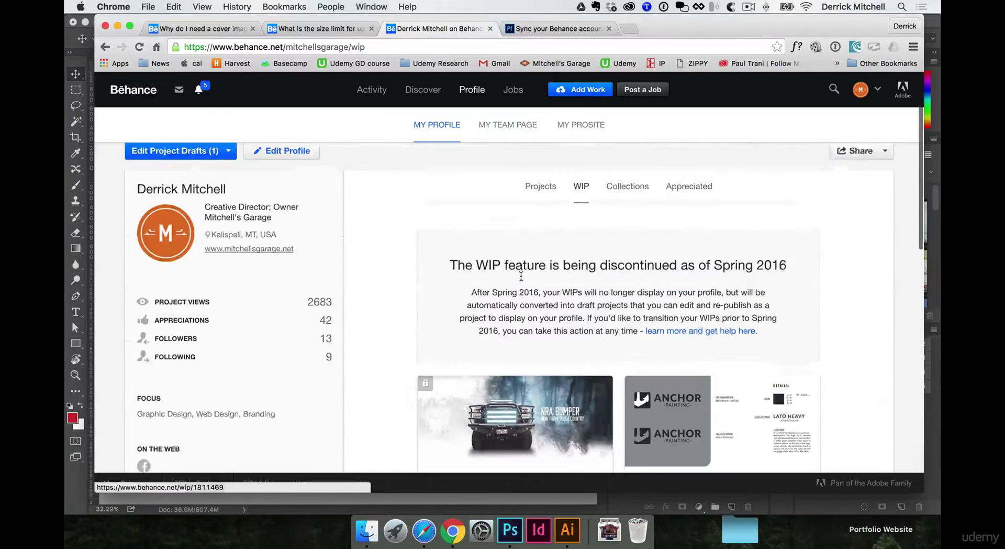
scroll(506, 283, down, 4)
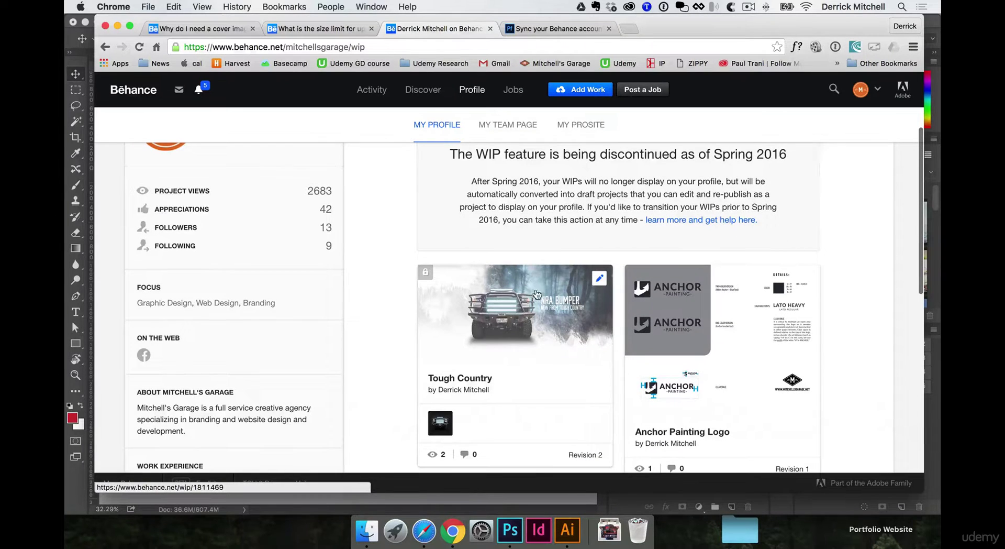
click(599, 279)
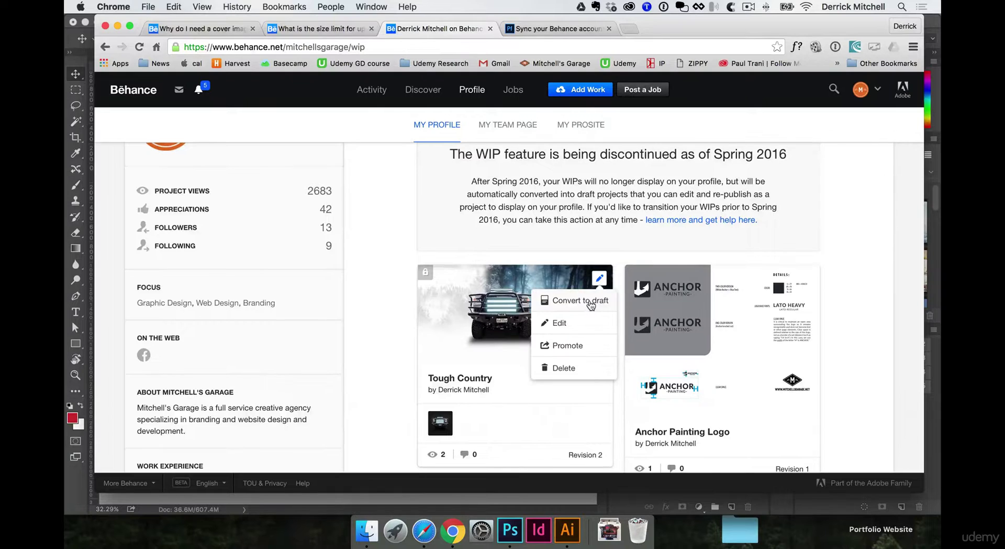
scroll(591, 306, up, 3)
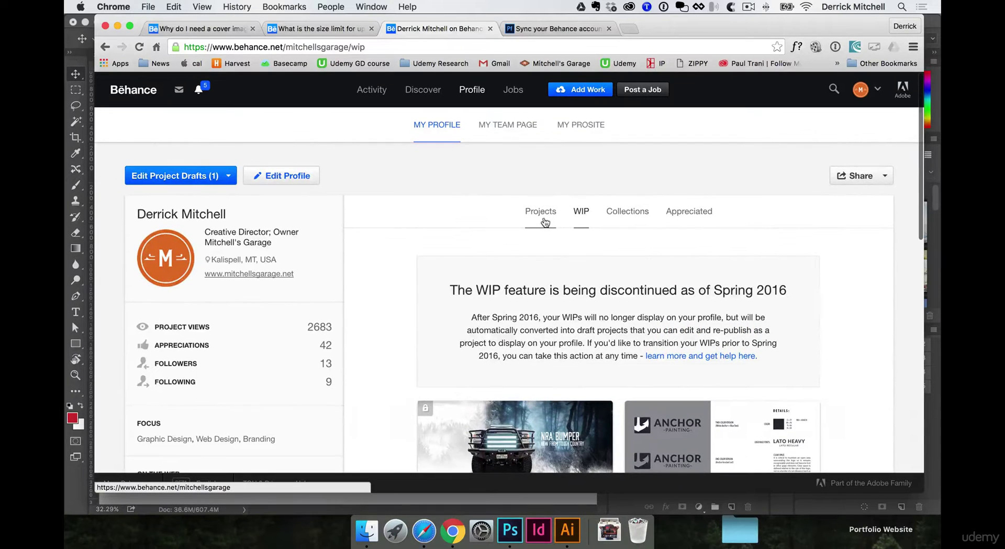
scroll(550, 300, down, 3)
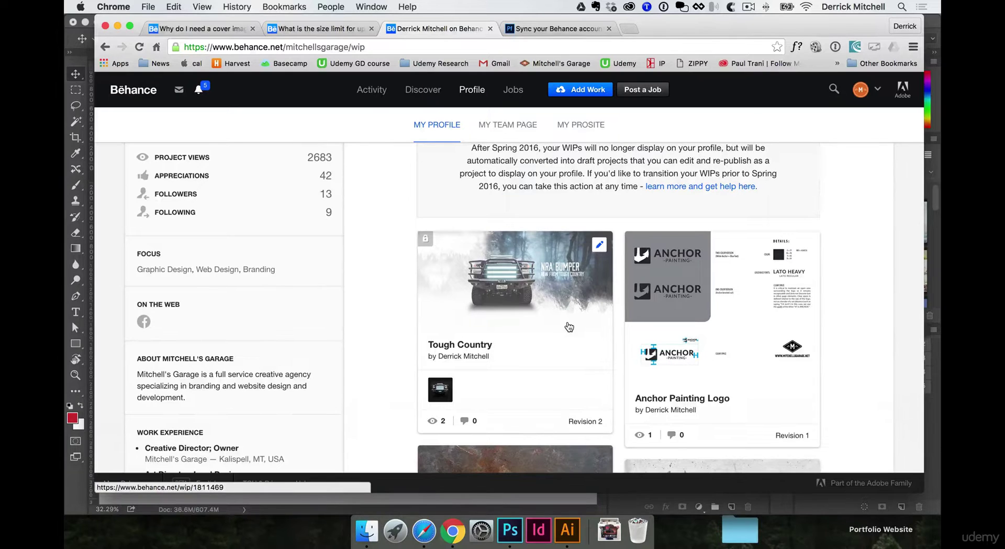
- Open the Tough Country work's edit form, check its details and cancel without saving
click(600, 245)
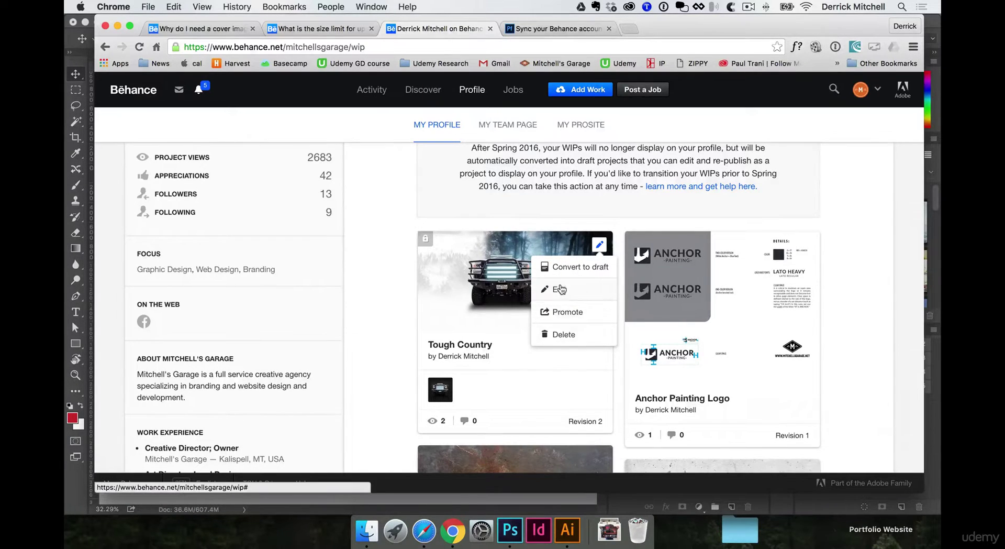
click(568, 289)
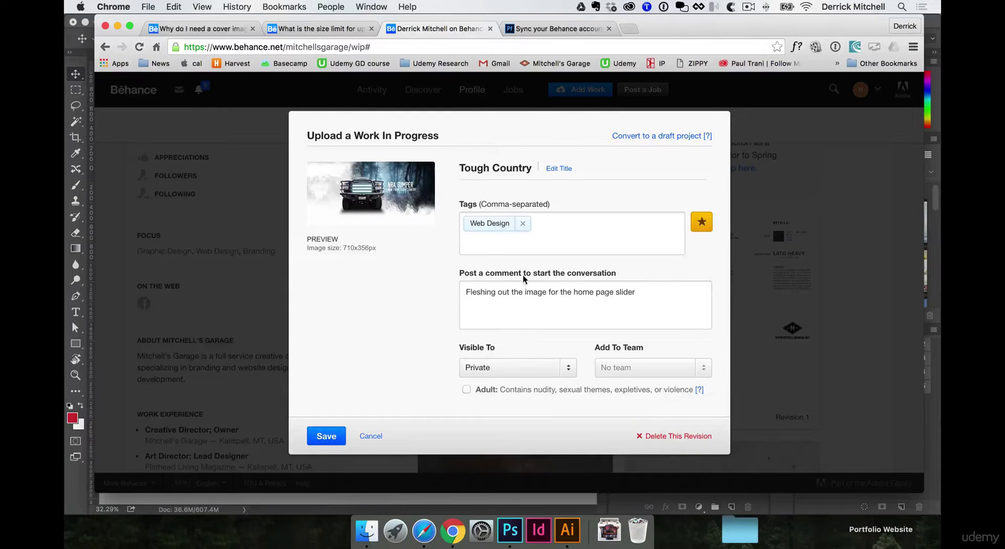
click(371, 438)
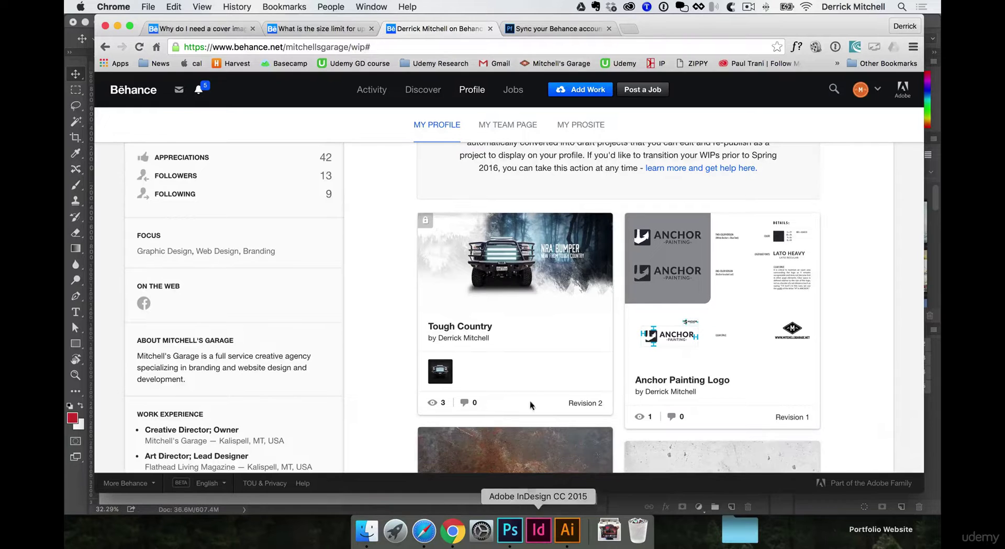
- Check the privacy marker on the Tough Country work in the WIP list
scroll(530, 405, up, 2)
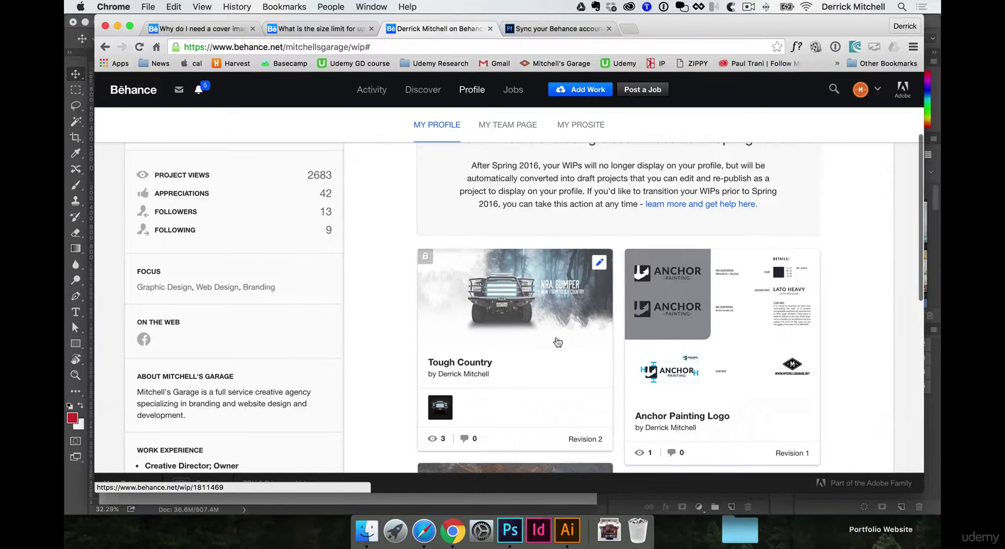
mouse_move(431, 258)
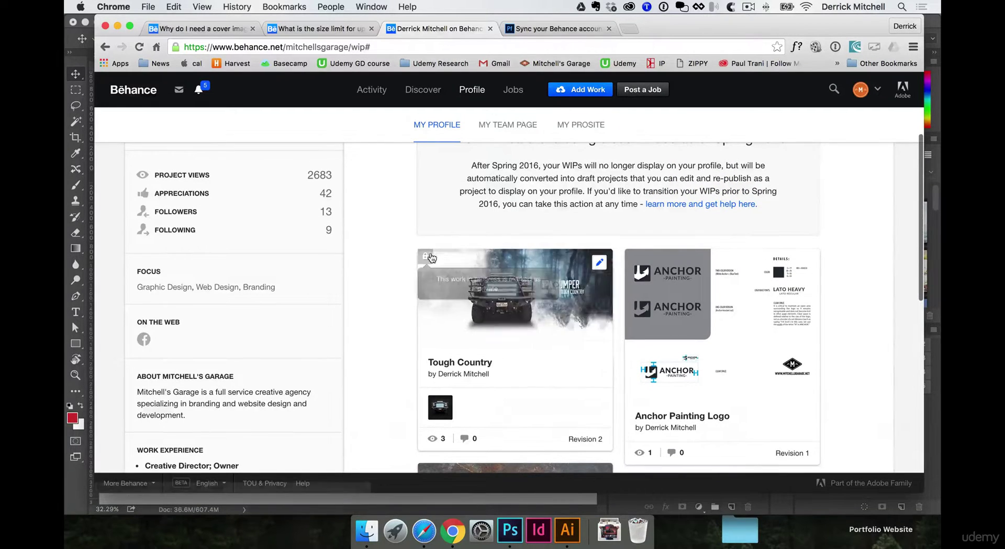
scroll(432, 259, up, 3)
scroll(431, 258, down, 3)
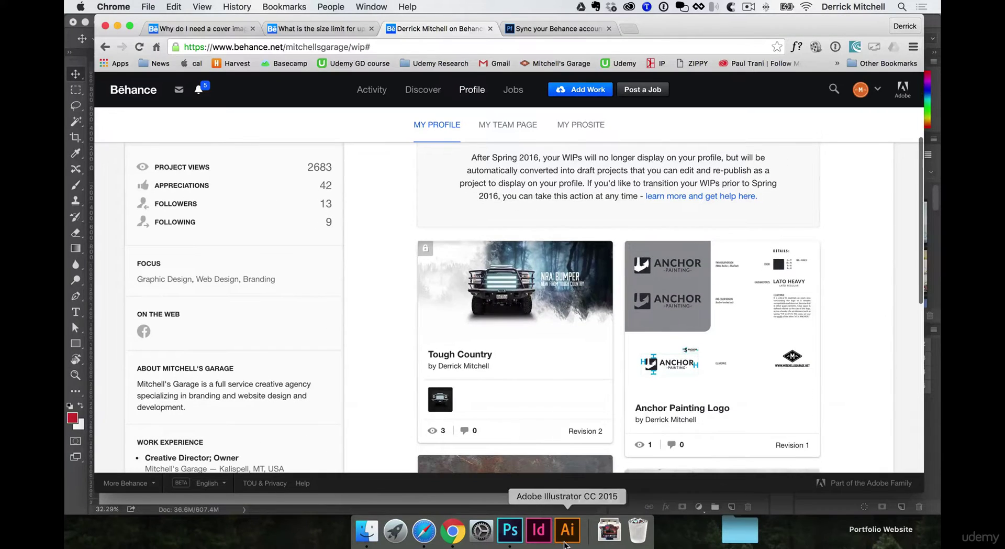
- Switch to Illustrator, look over the artboards of DM-LOGO-FINAL.ai and start sharing the details artboard on Behance
click(565, 544)
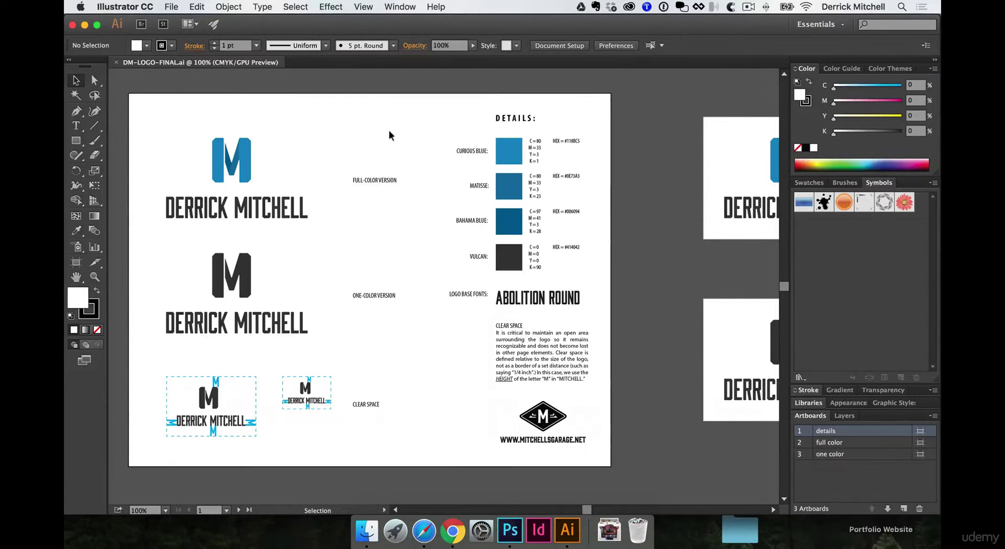
scroll(389, 135, right, 5)
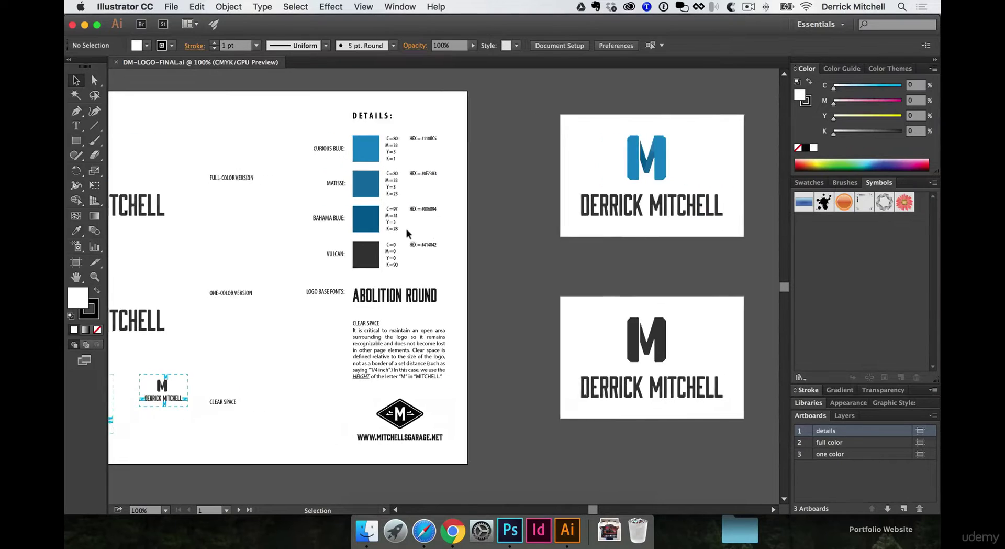
scroll(409, 233, left, 6)
click(167, 6)
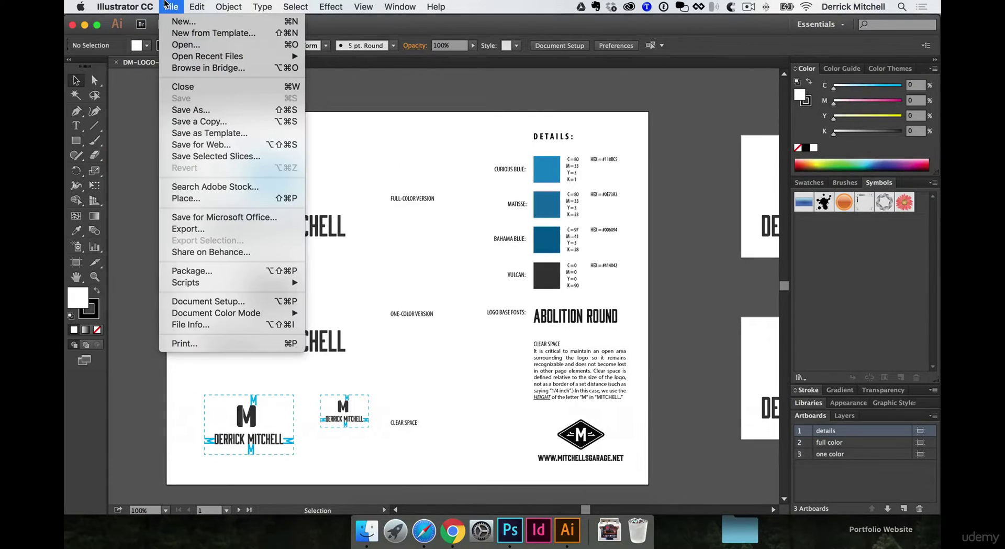
click(225, 252)
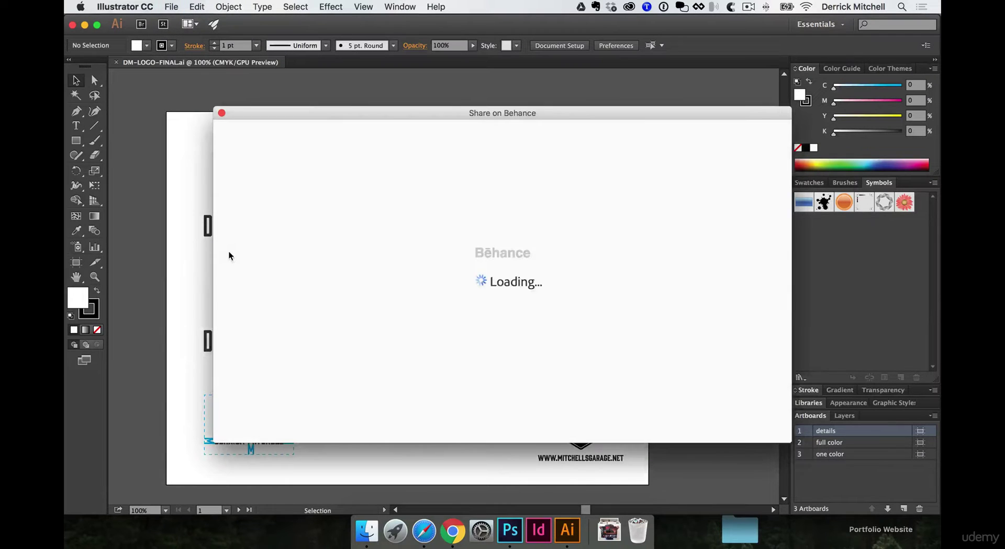
drag(407, 113, 352, 97)
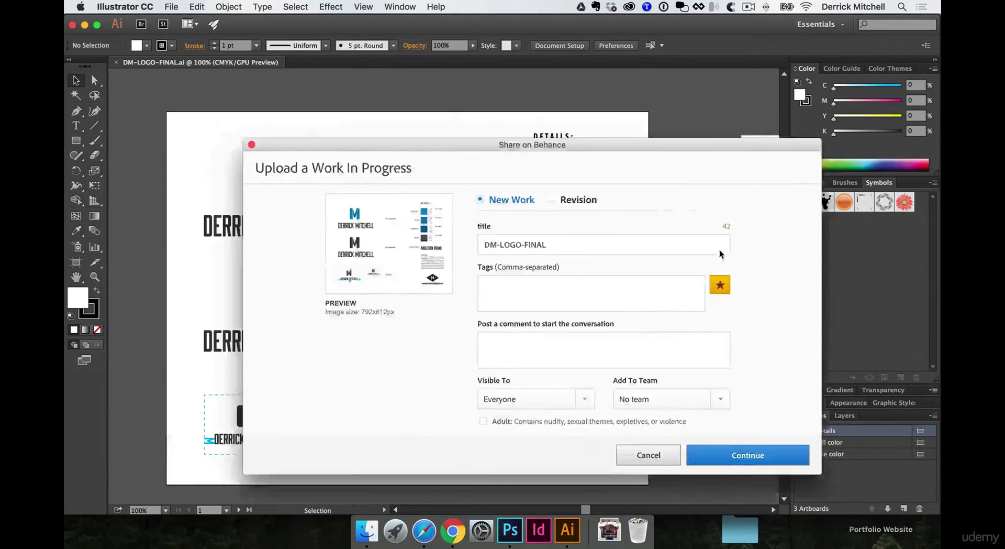
drag(596, 147, 455, 183)
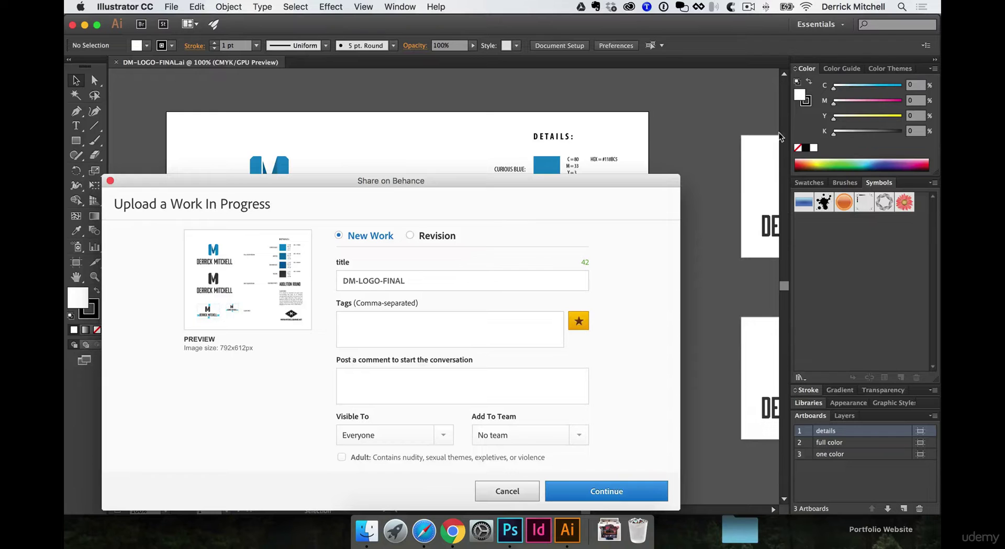
drag(645, 183, 691, 129)
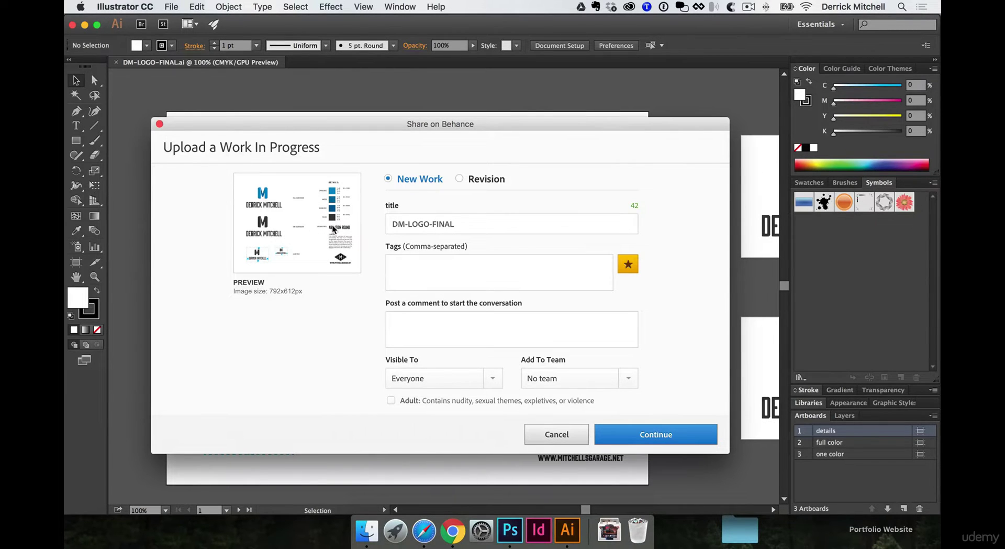
- Title the new work "DM Logo", tag it "logo" and add the comment "Just a sample logo design"
drag(467, 221, 338, 211)
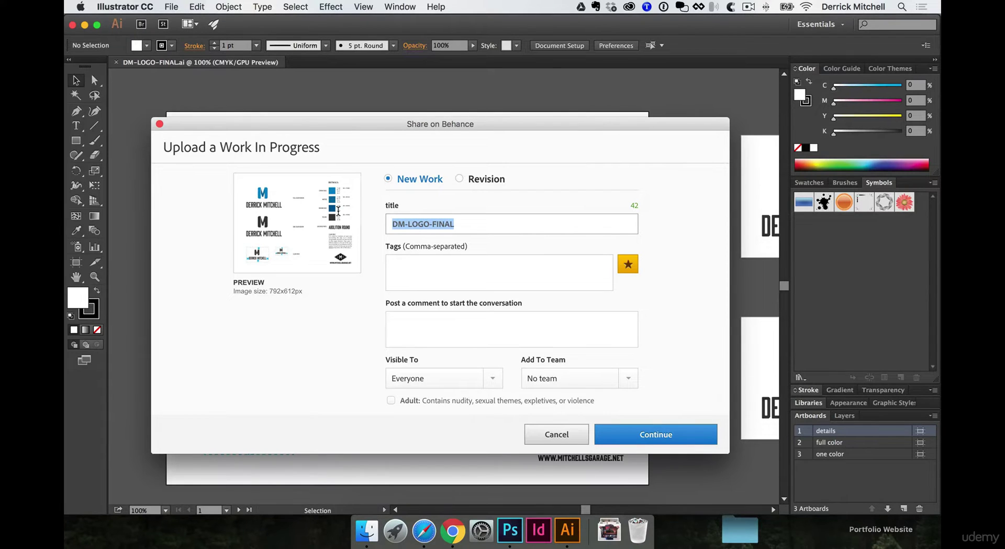
text(DM Logo)
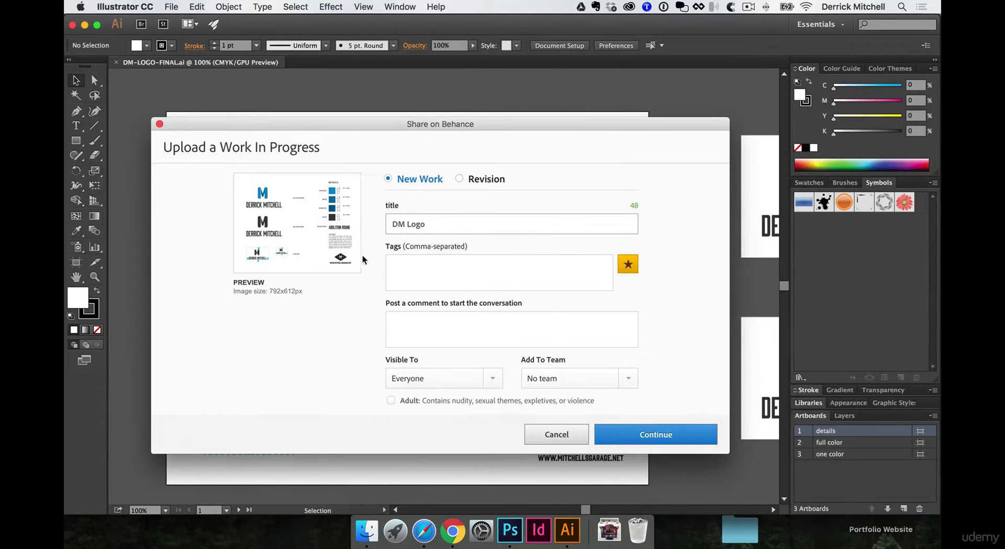
click(441, 288)
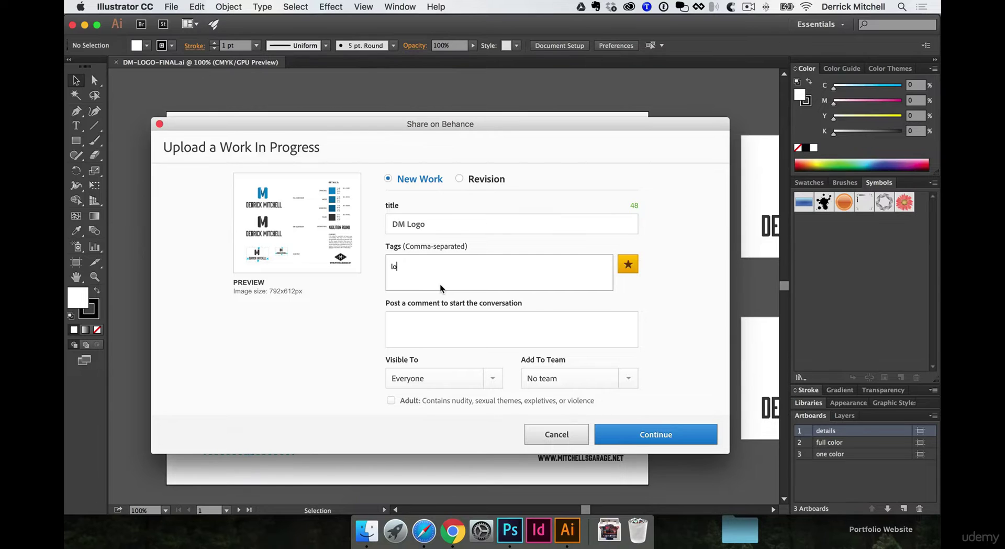
click(534, 341)
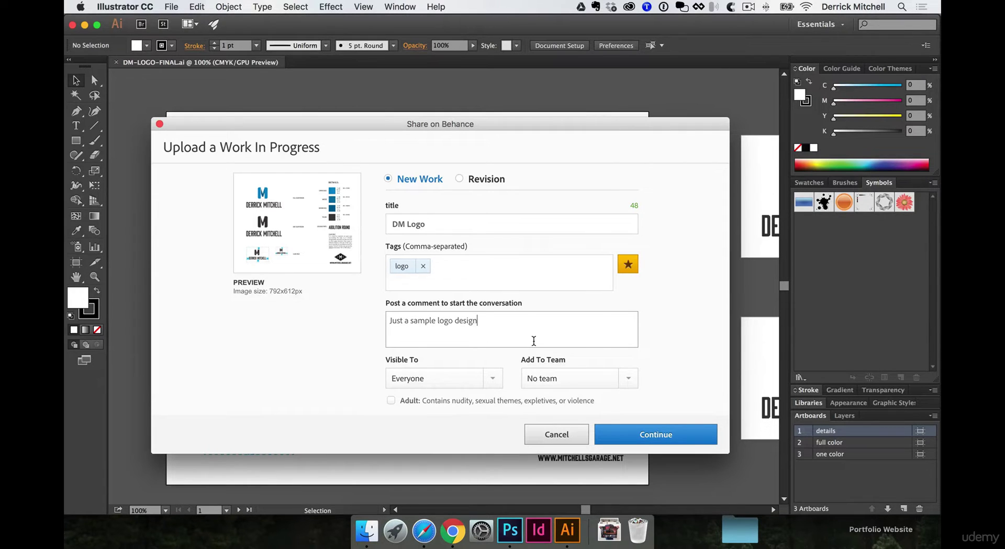
- Set the DM Logo work's visibility to Private and upload it to Behance
click(492, 378)
click(454, 411)
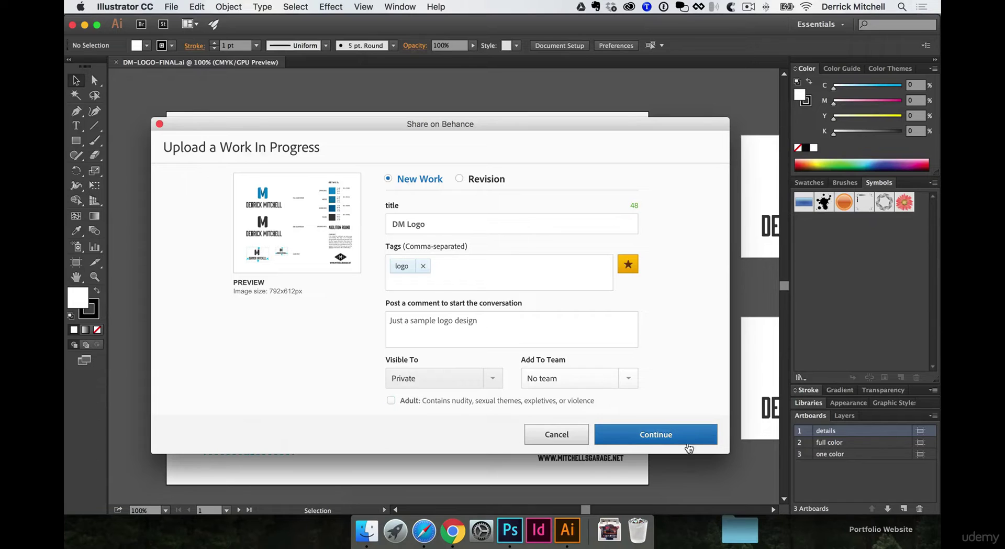
click(670, 442)
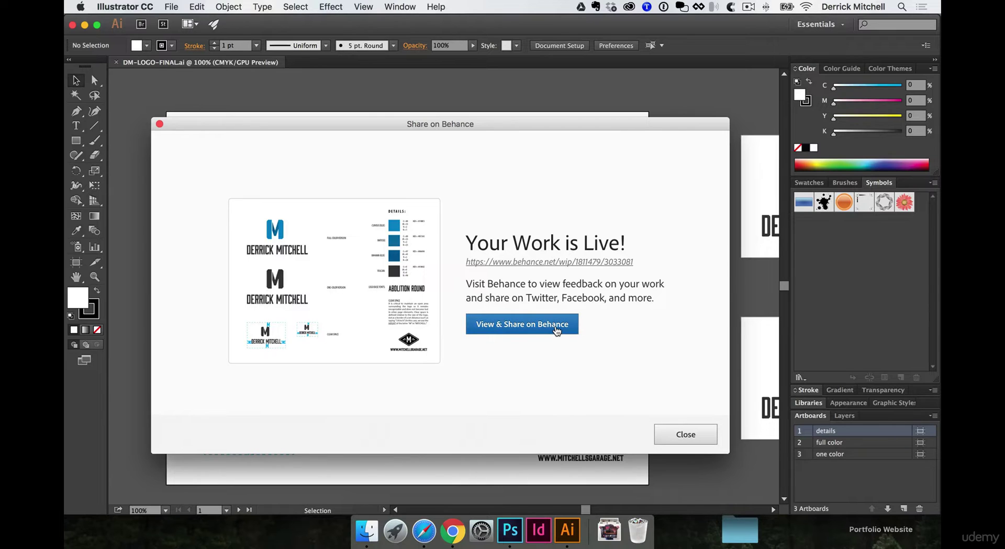
- View the uploaded DM Logo work on Behance, dismiss the promotion prompt and look over its page
click(556, 327)
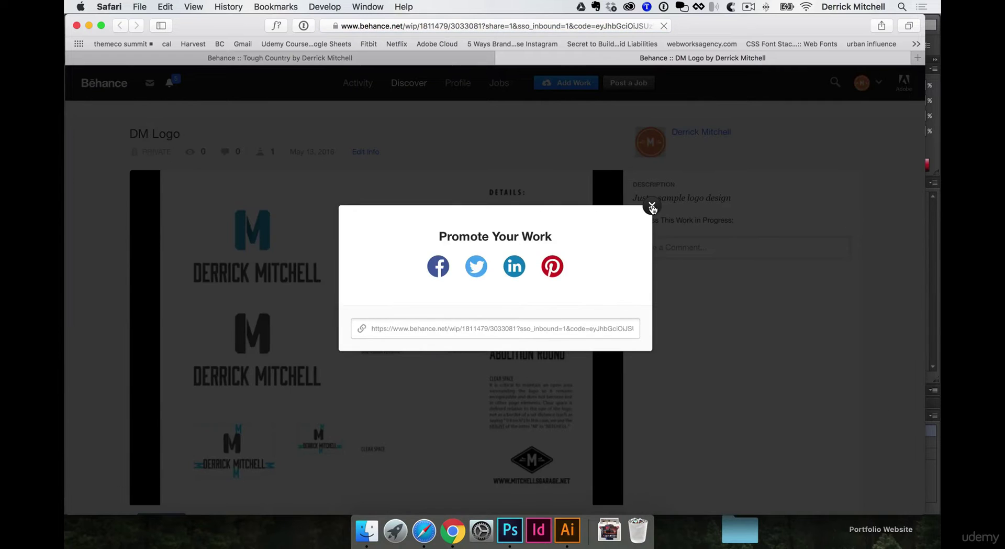
click(652, 207)
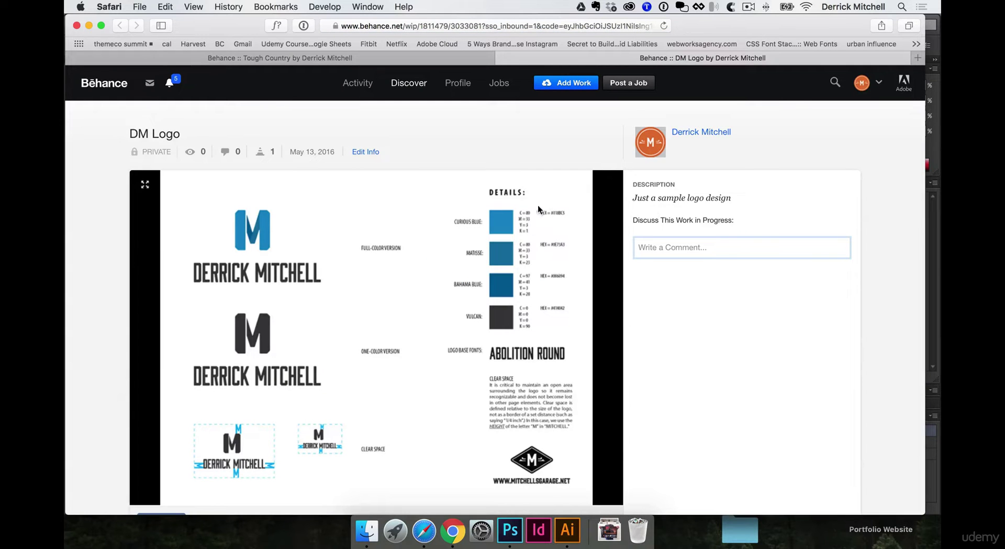
scroll(436, 243, down, 10)
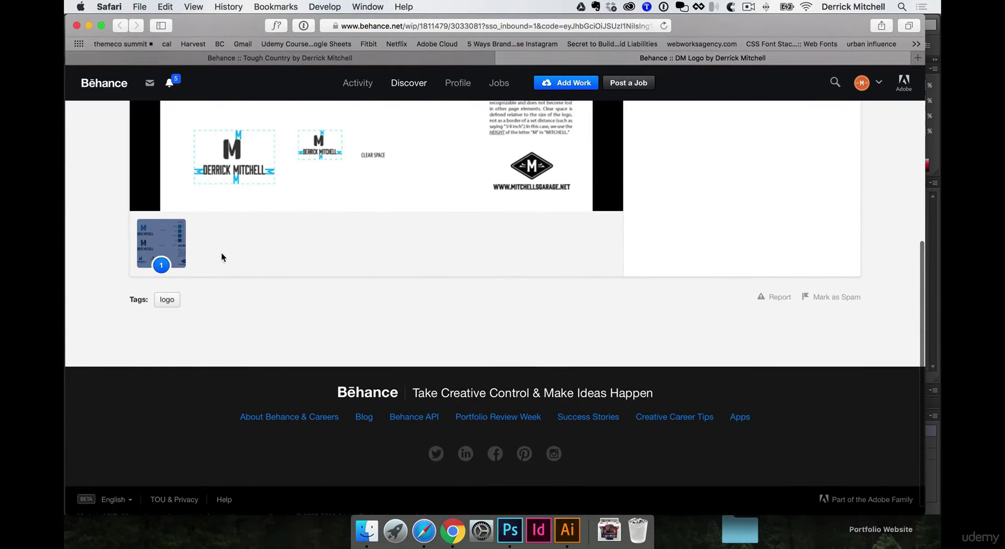
scroll(403, 240, up, 6)
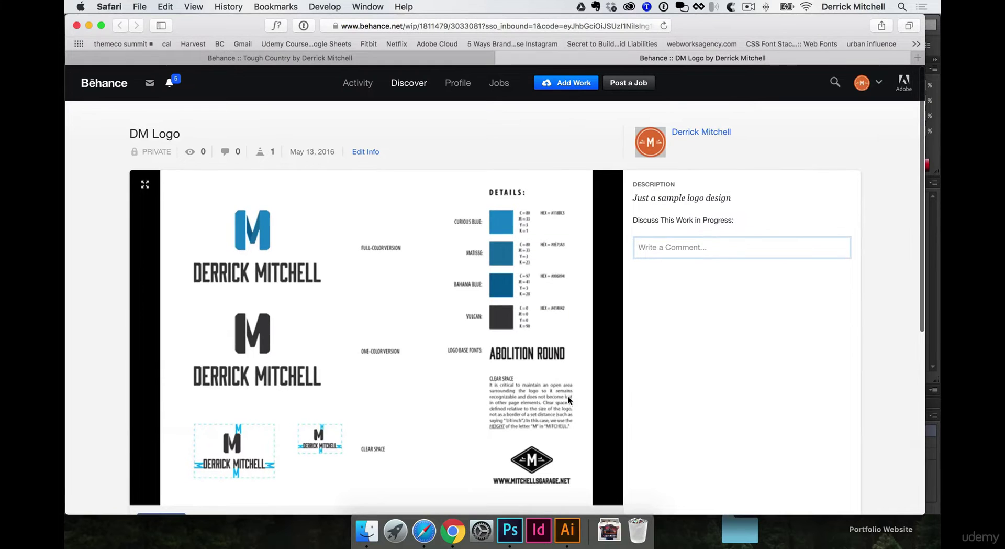
- Return to Illustrator, close the share dialog and make the full color artboard active
click(568, 529)
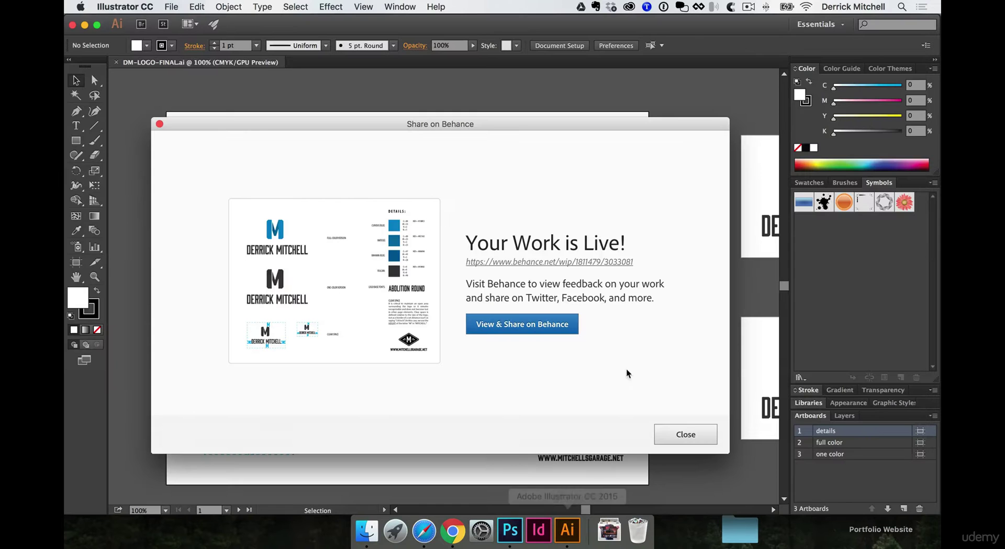
click(685, 436)
scroll(692, 383, right, 5)
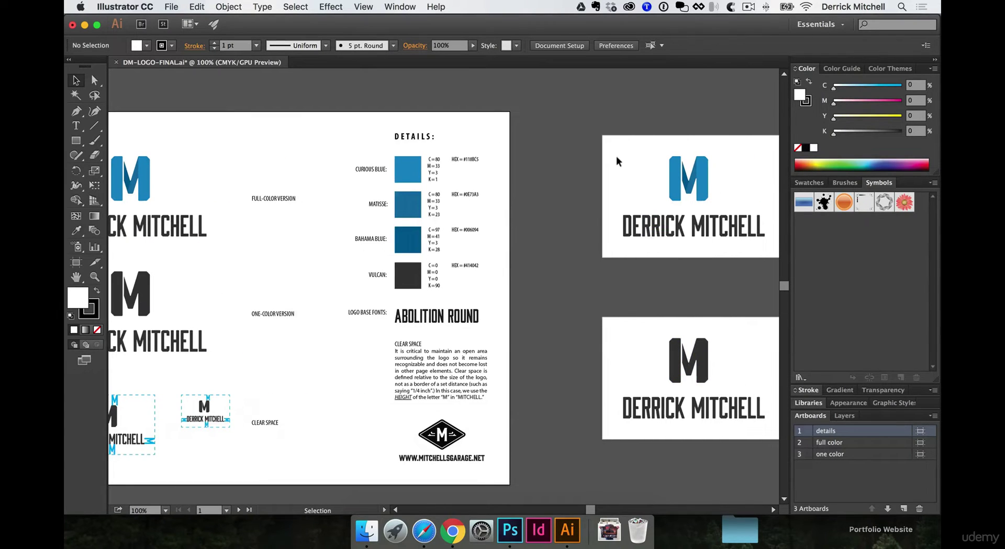
click(617, 357)
click(619, 186)
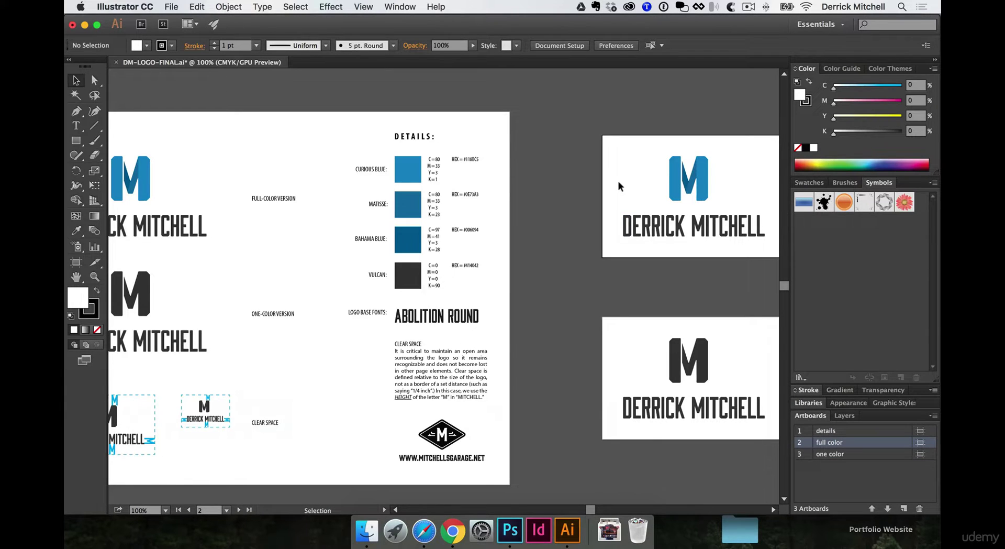
click(863, 454)
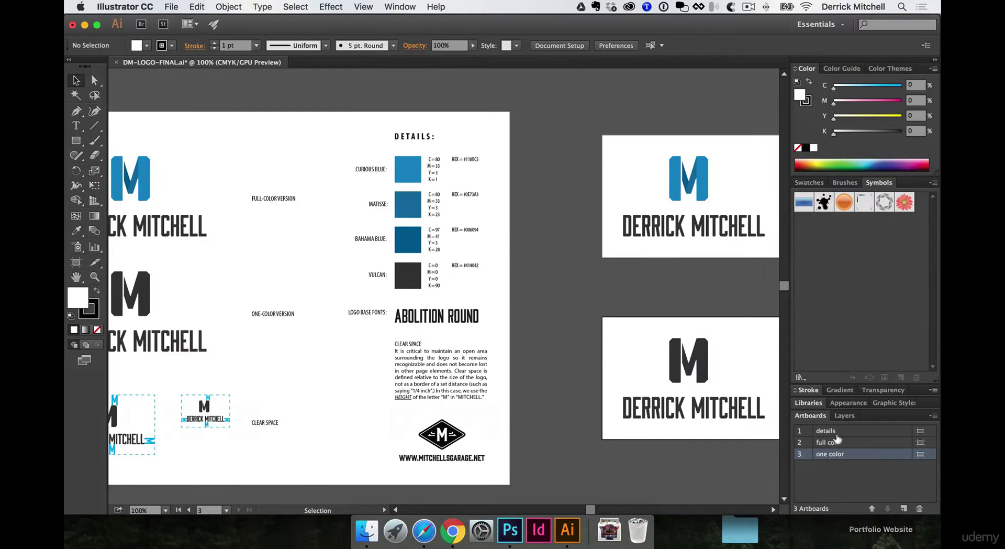
click(835, 442)
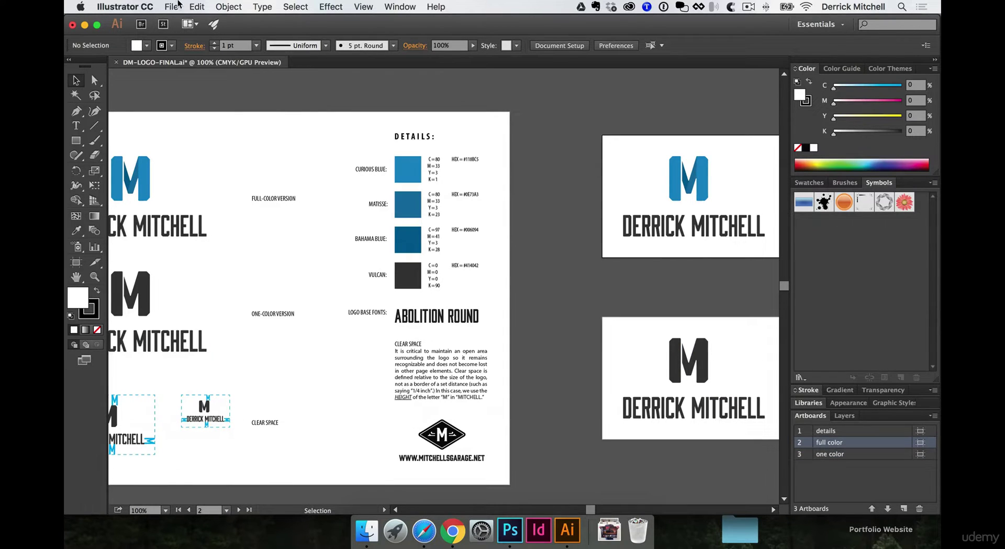
- Switch to Chrome with the Behance WIP list
click(171, 6)
click(506, 193)
click(452, 541)
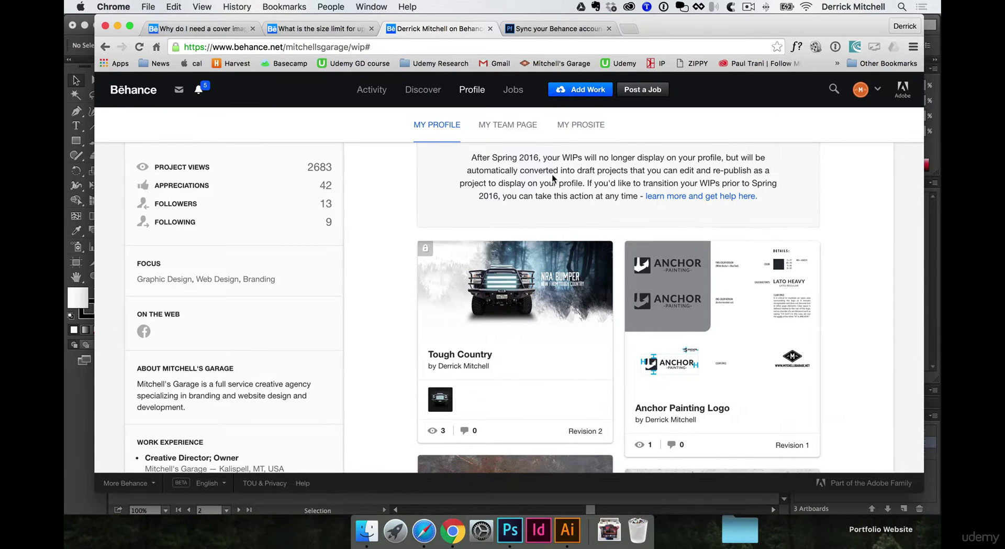
- Start a new Behance project and upload the details, full color and one color logo PNGs from the FINALS > PNG folder
click(581, 90)
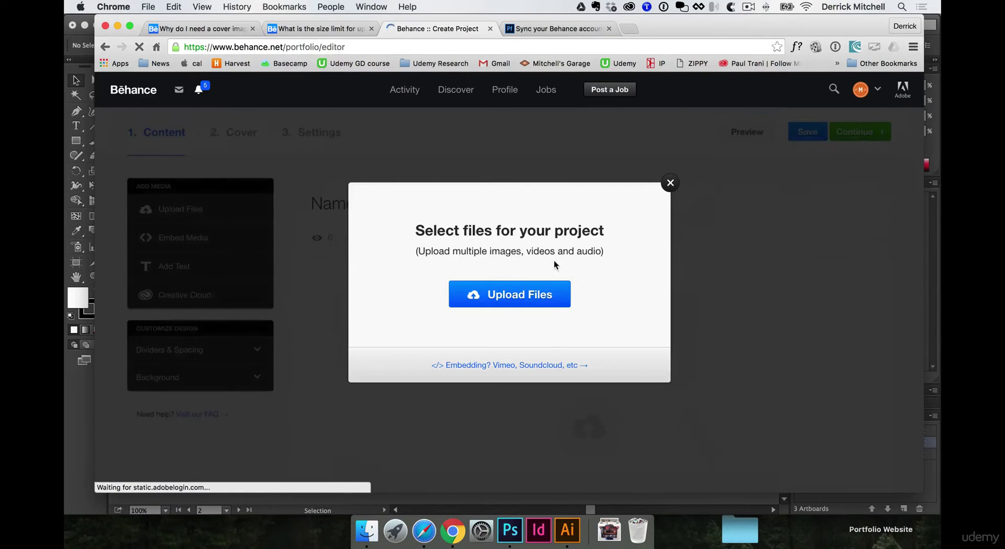
click(504, 295)
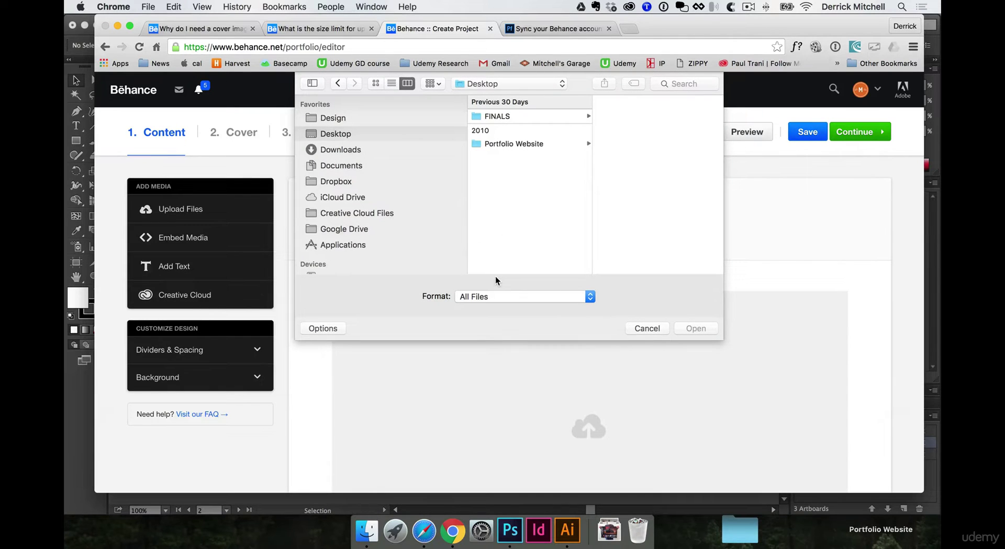
click(516, 113)
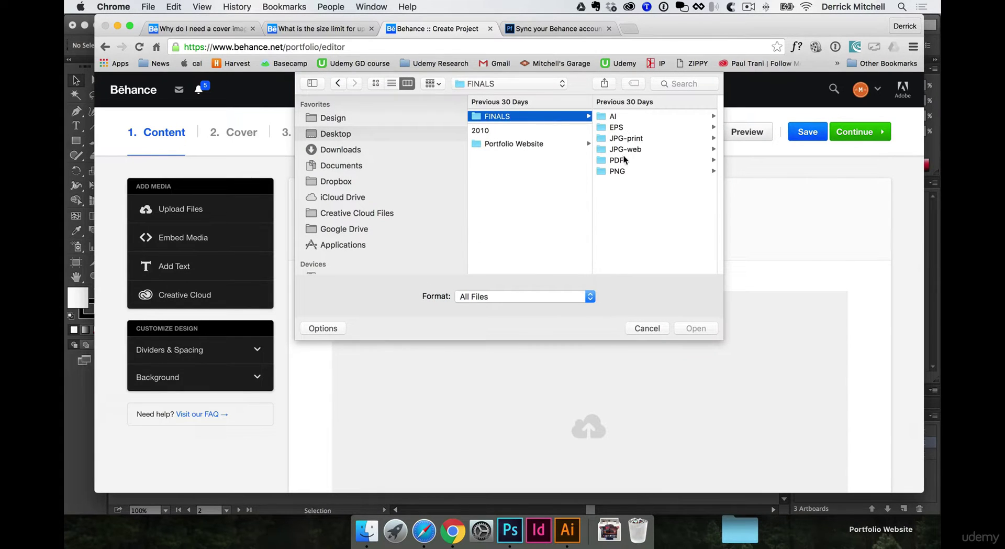
click(631, 139)
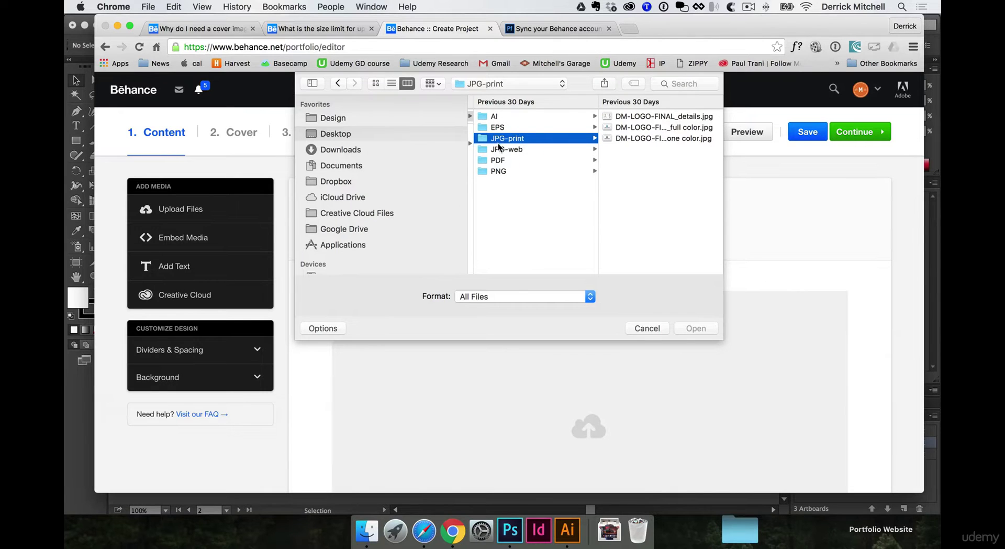
click(499, 170)
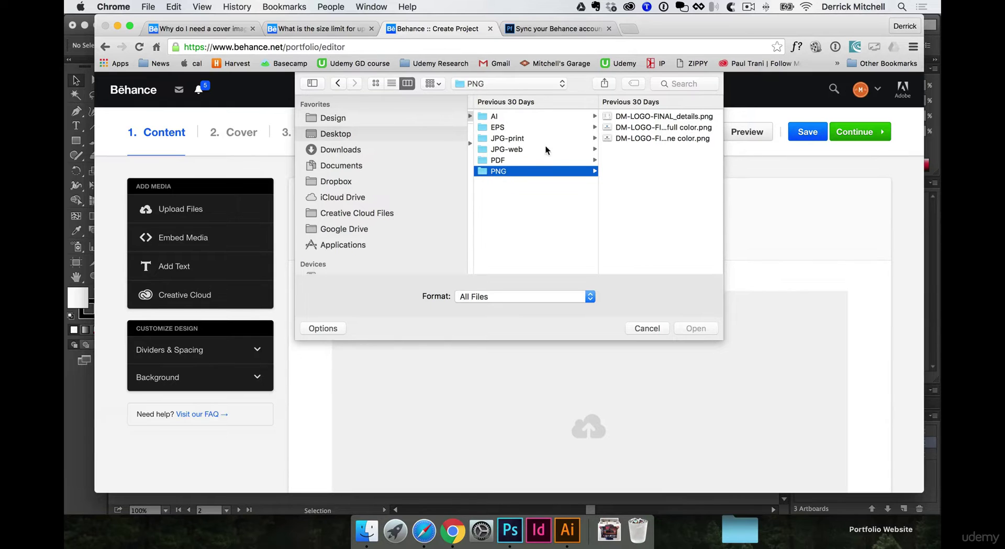
click(667, 117)
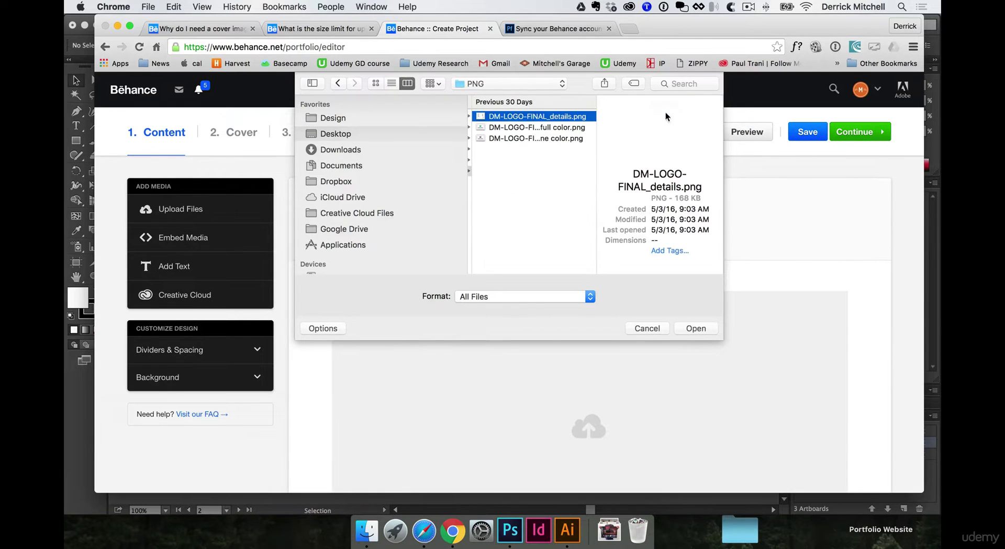
shift+click(544, 127)
shift+click(548, 138)
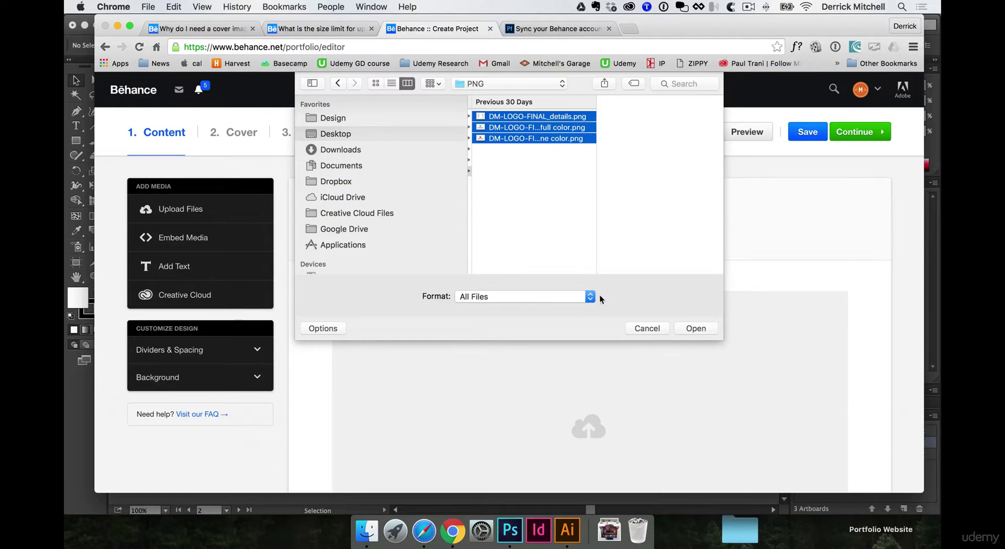
click(688, 328)
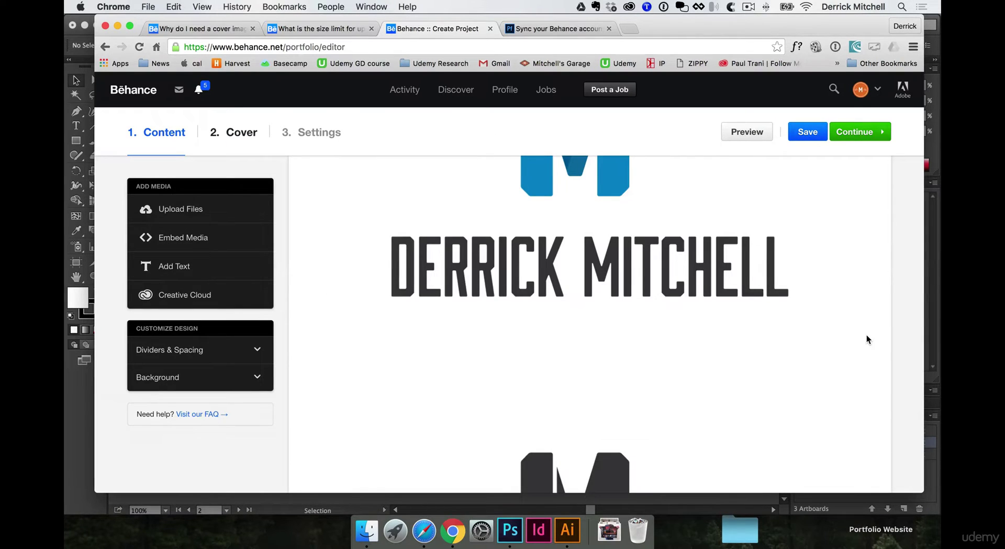
- Check the uploaded logo images, name the project DM Logo and continue to the cover stage
scroll(775, 304, up, 7)
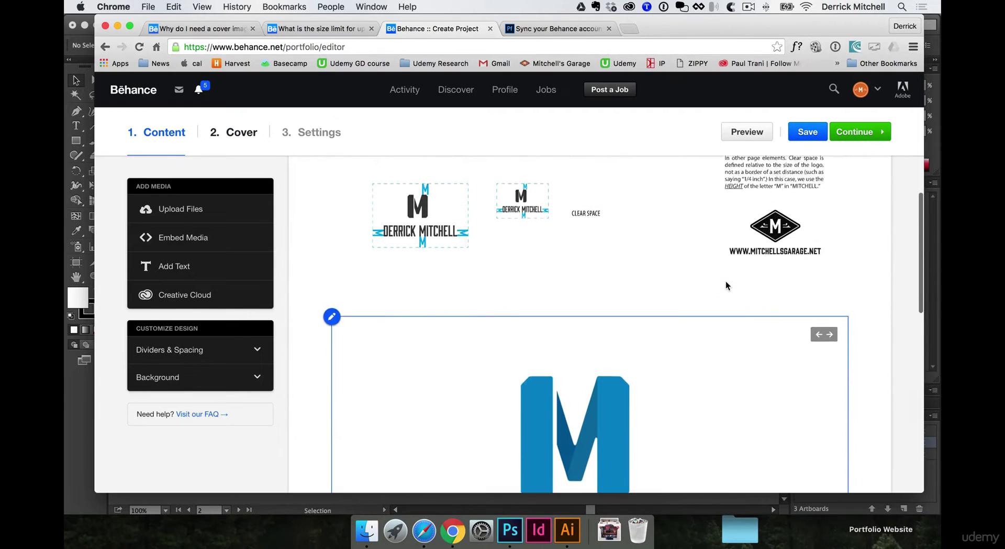
scroll(725, 282, up, 10)
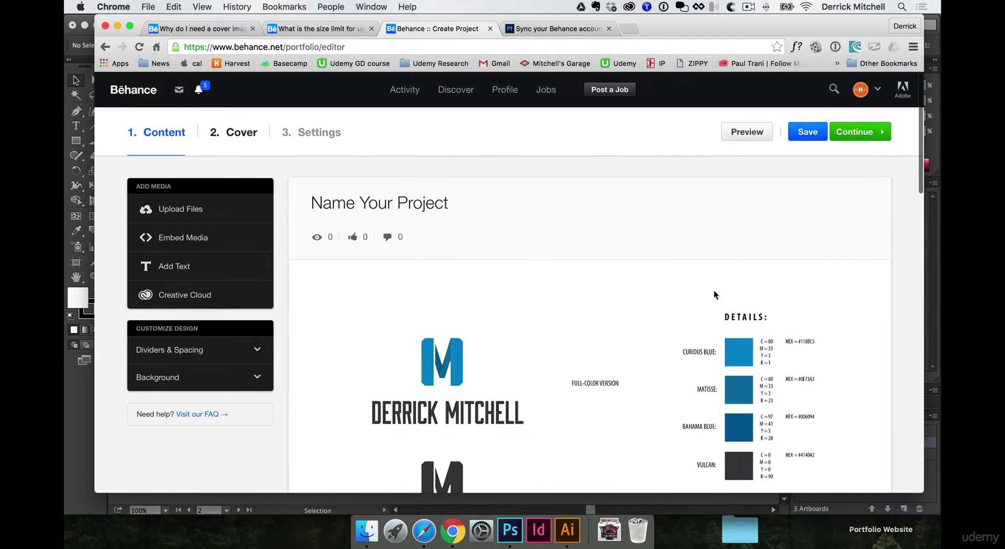
scroll(515, 338, down, 1)
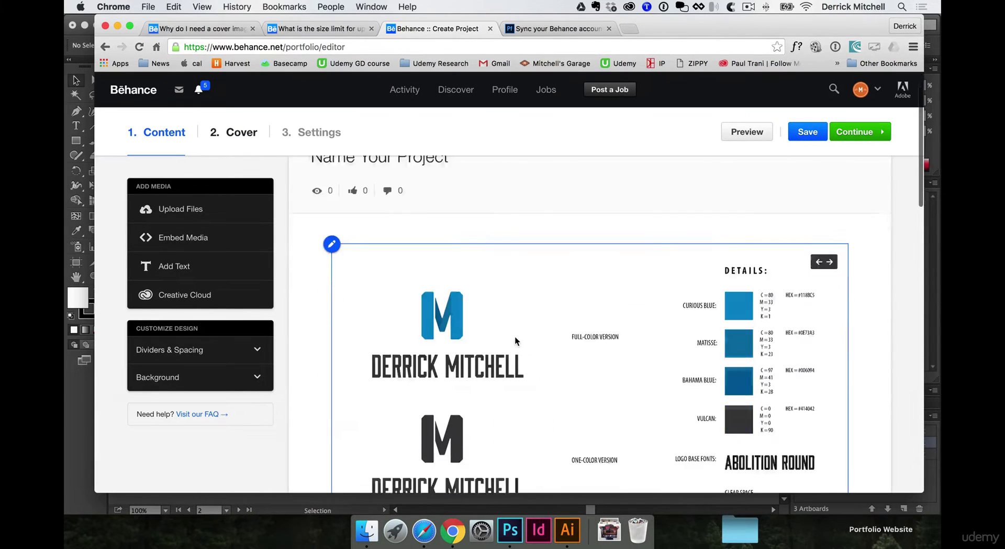
scroll(703, 341, down, 15)
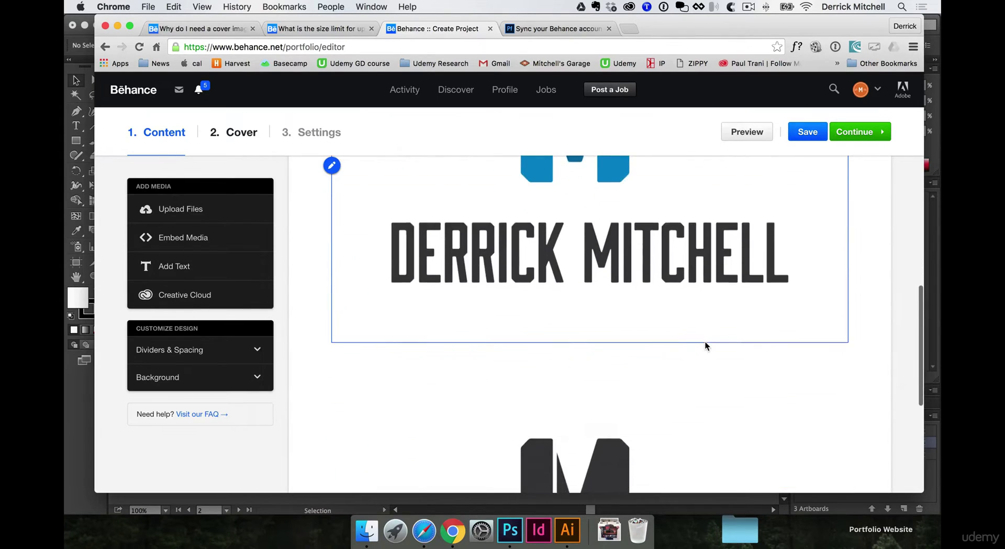
scroll(705, 345, down, 3)
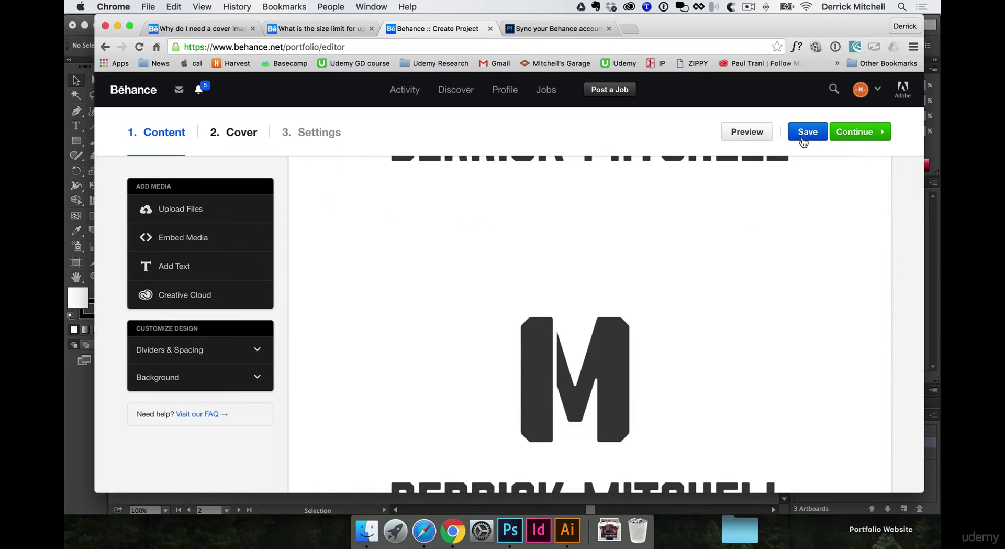
click(859, 135)
click(446, 207)
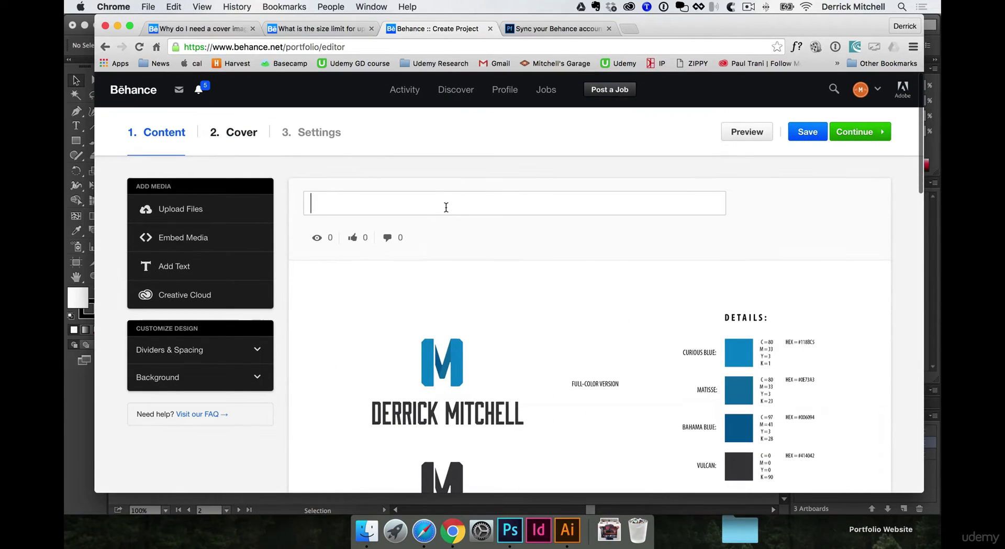
text(DM Logo)
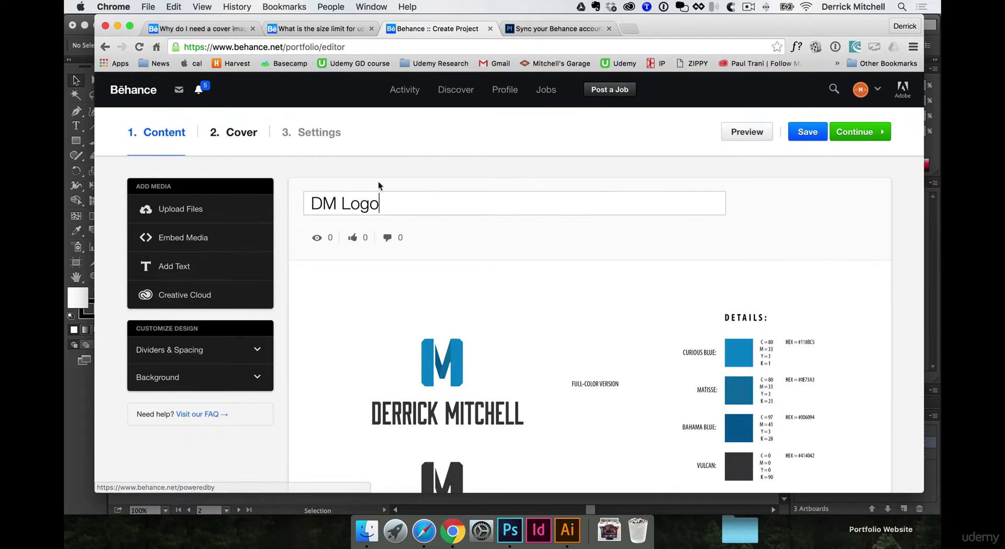
click(853, 136)
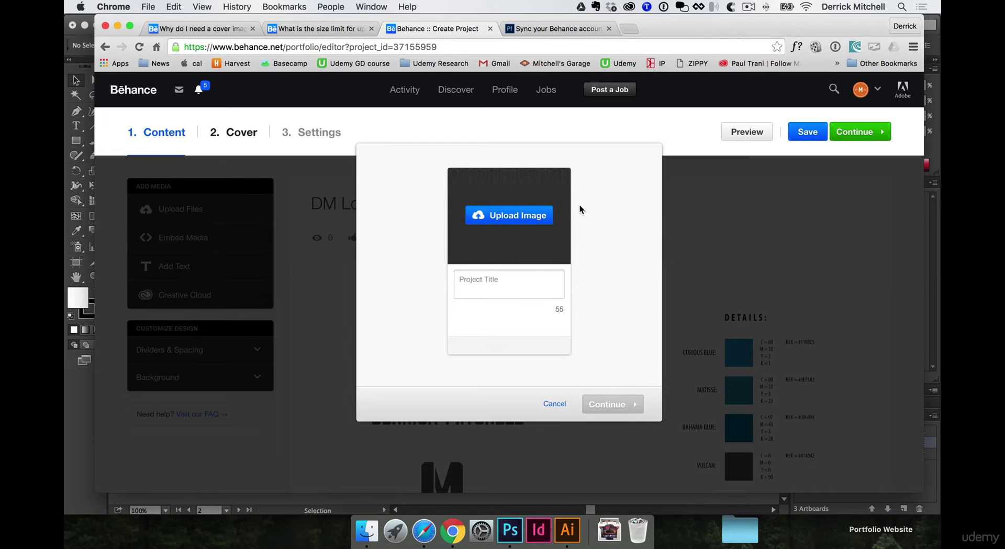
click(511, 219)
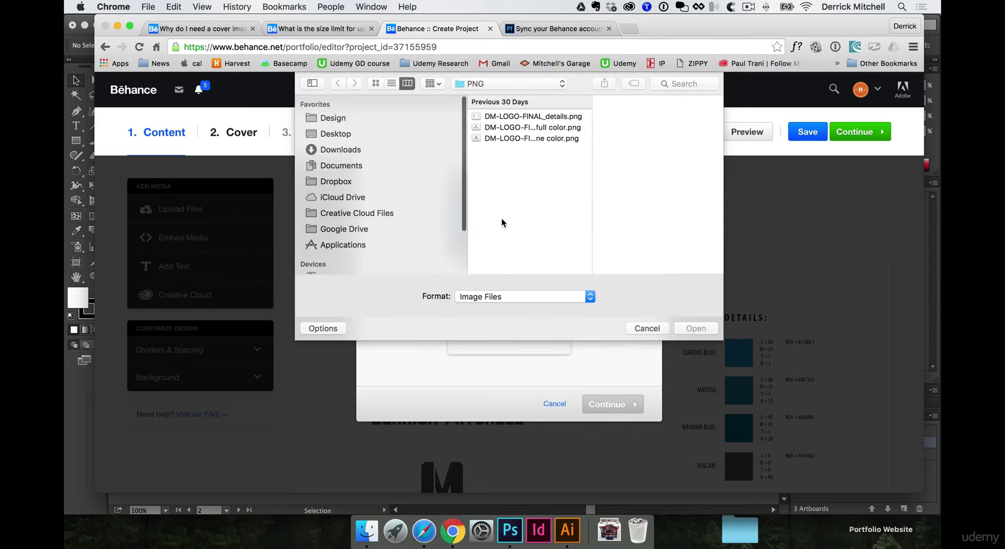
click(555, 116)
click(552, 128)
click(542, 139)
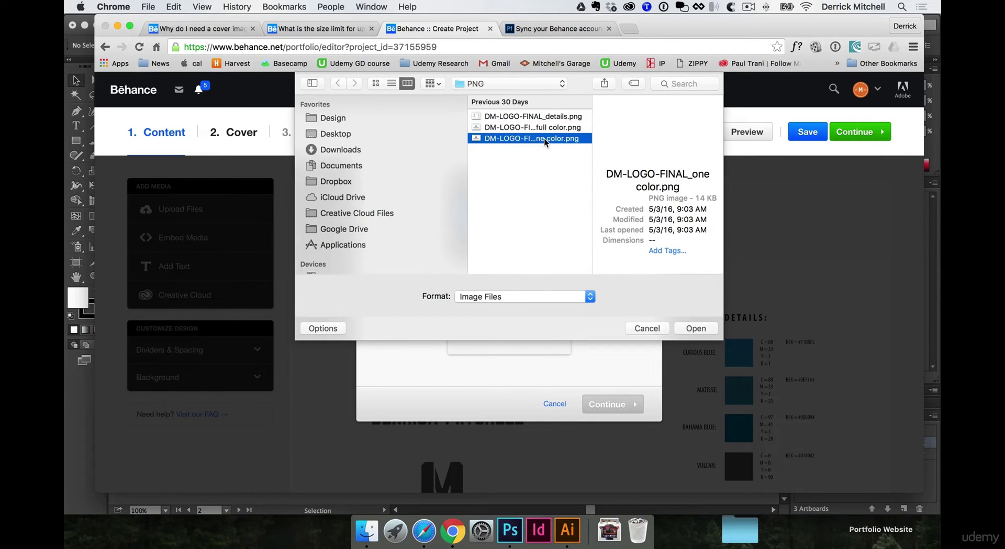
click(648, 328)
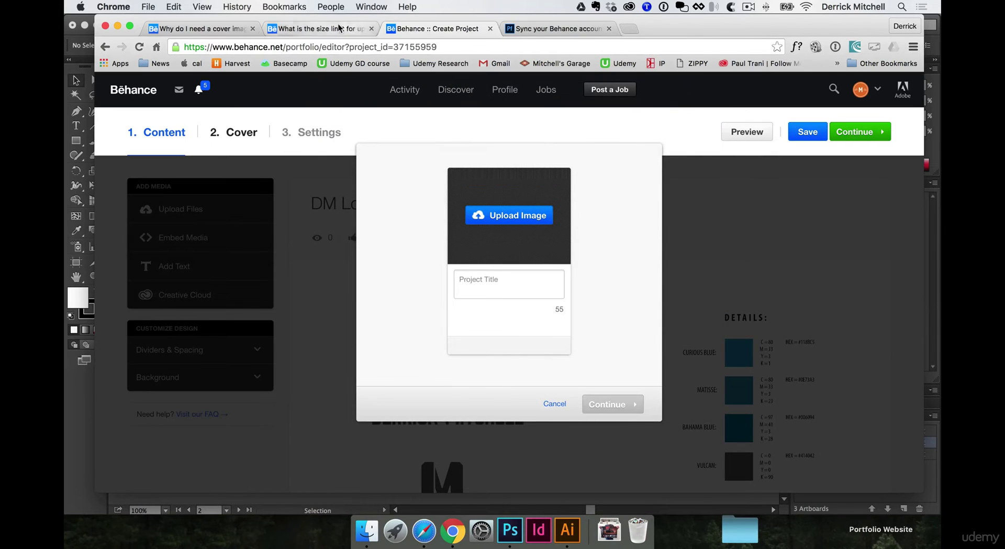
- Check the minimum cover image size and the upload size limits in the open Behance help articles
click(339, 28)
click(214, 30)
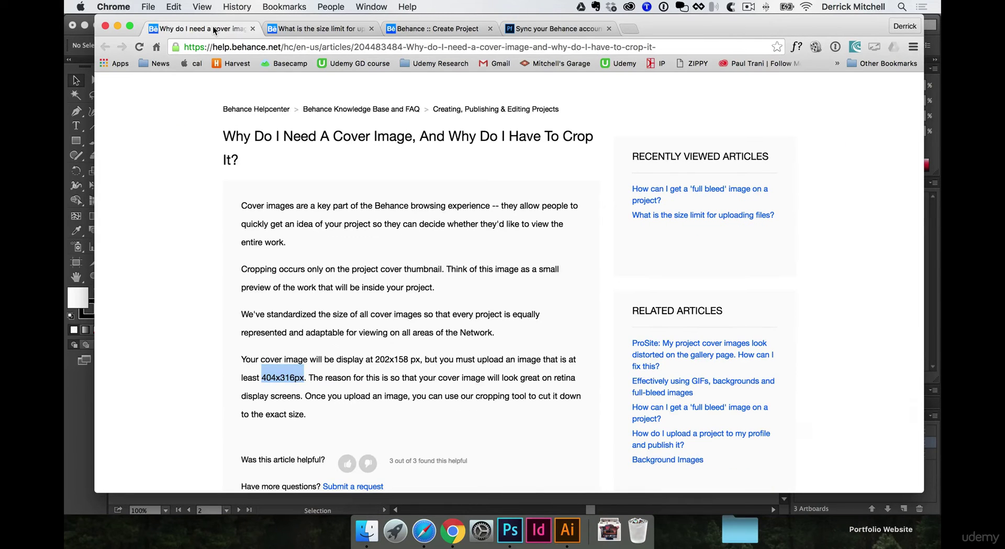
click(334, 366)
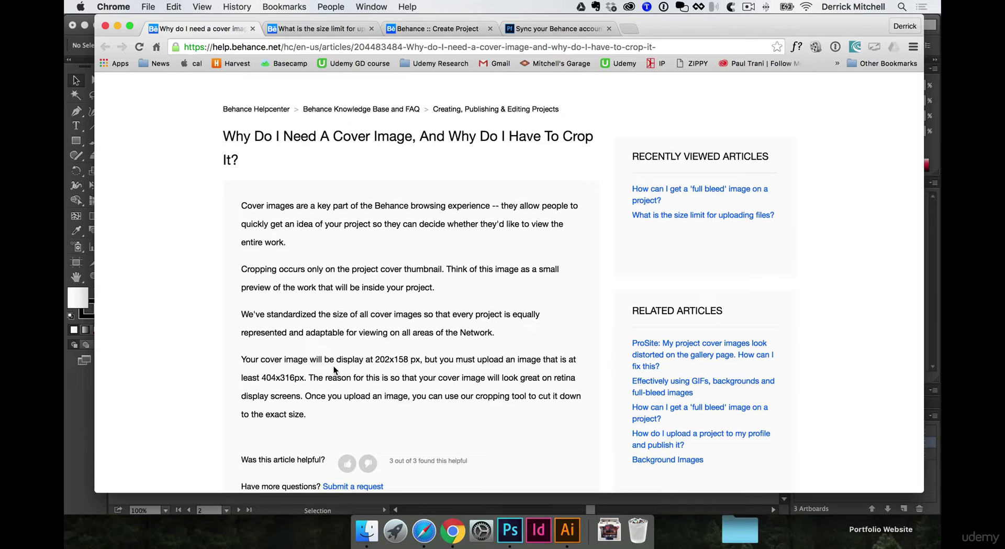
drag(262, 376, 301, 375)
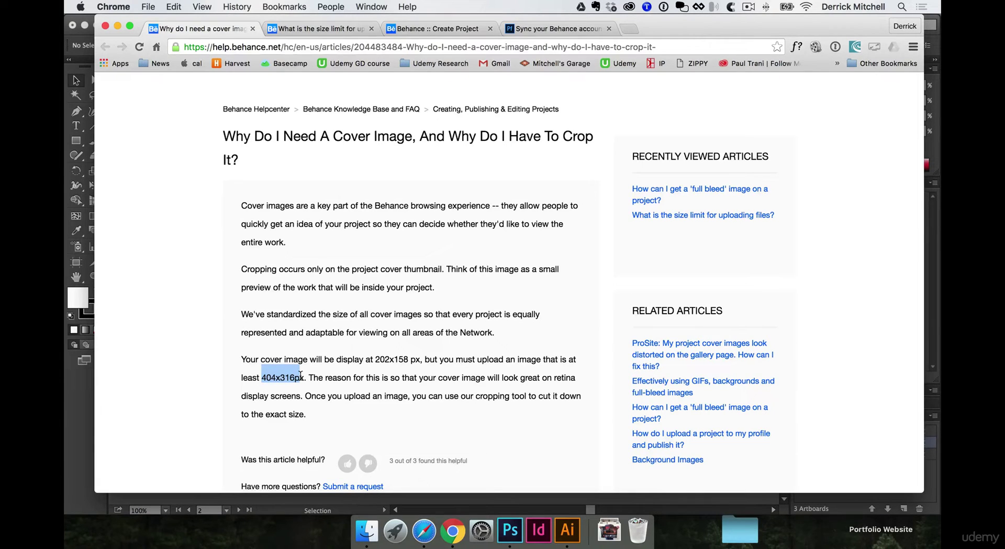
click(561, 30)
click(432, 29)
click(332, 29)
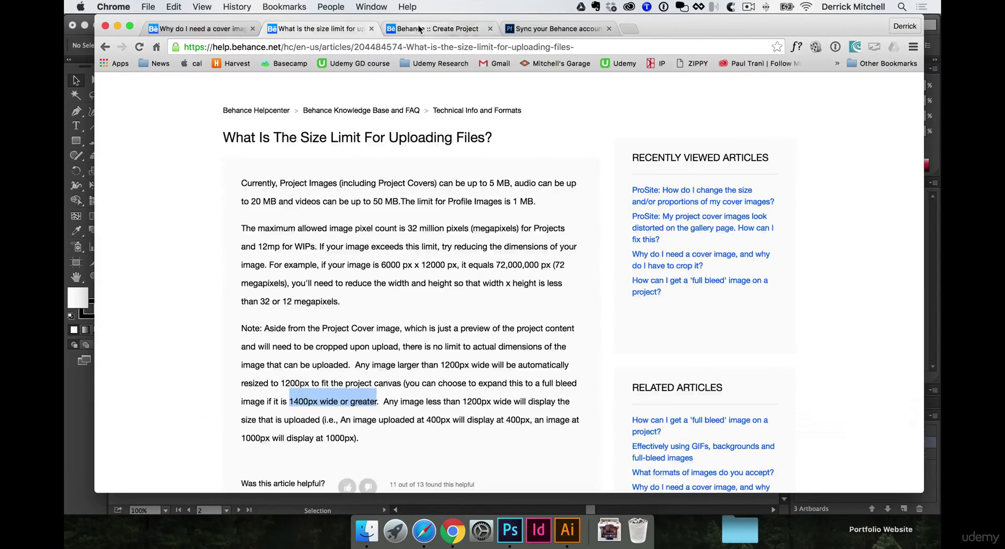
- Return to the project being created and upload DM-LOGO-FINAL_details.png as its cover image
click(432, 29)
click(514, 216)
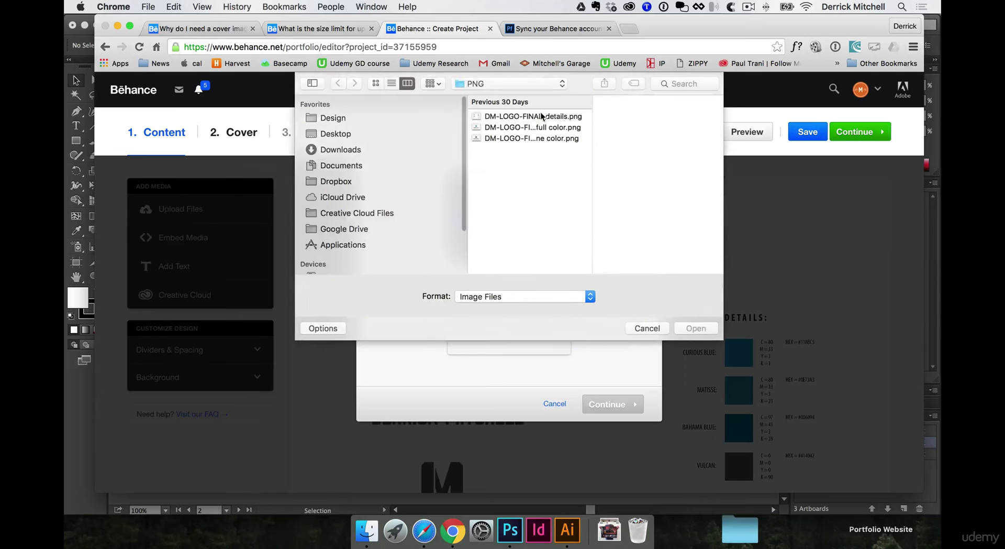
click(540, 117)
click(694, 328)
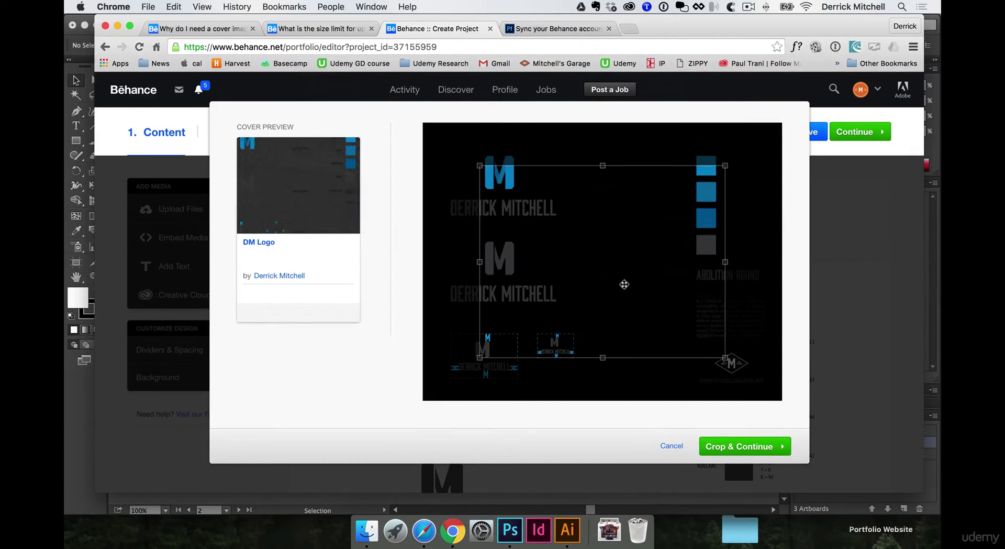
- Expand the cover crop from the image's upper-left corner to nearly the whole image and continue to the project settings
drag(624, 284, 596, 253)
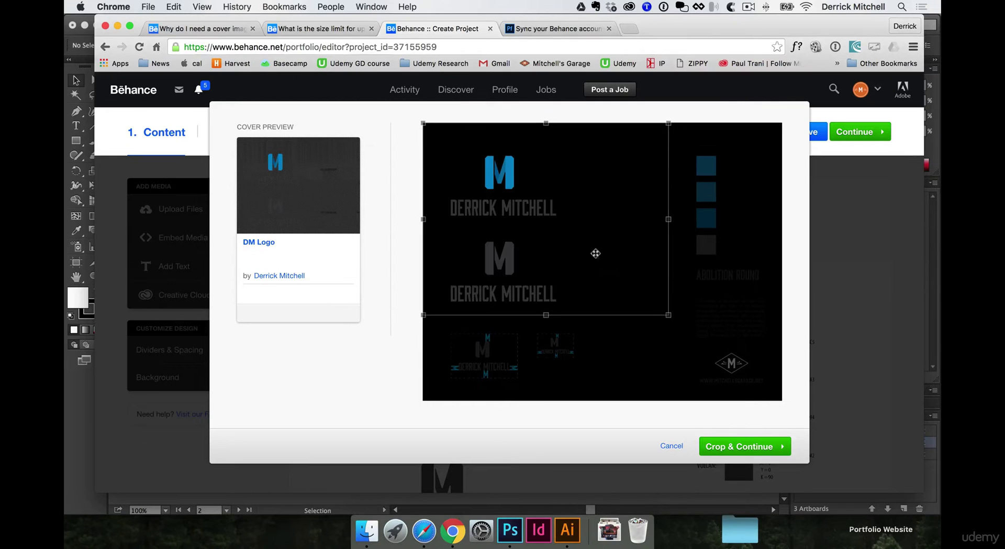
click(668, 315)
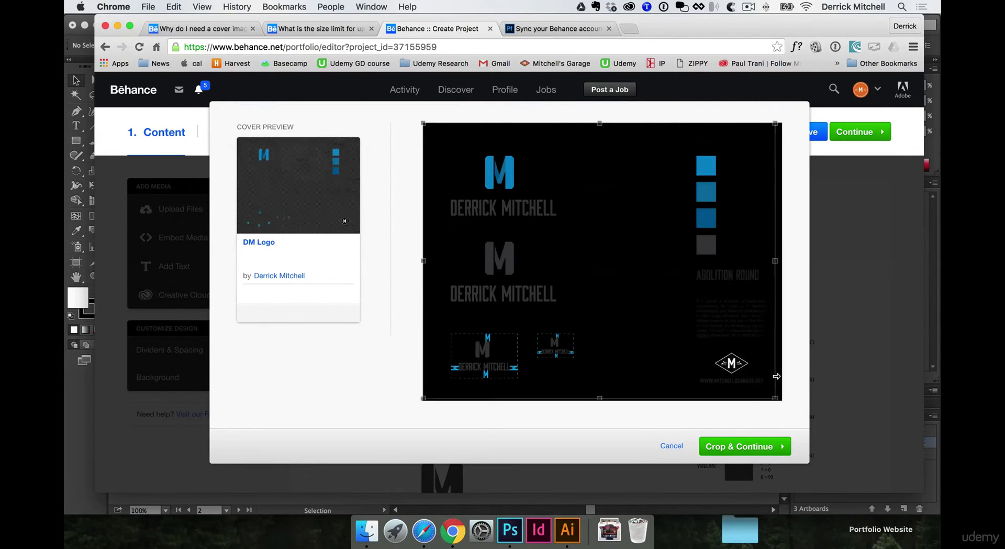
click(736, 445)
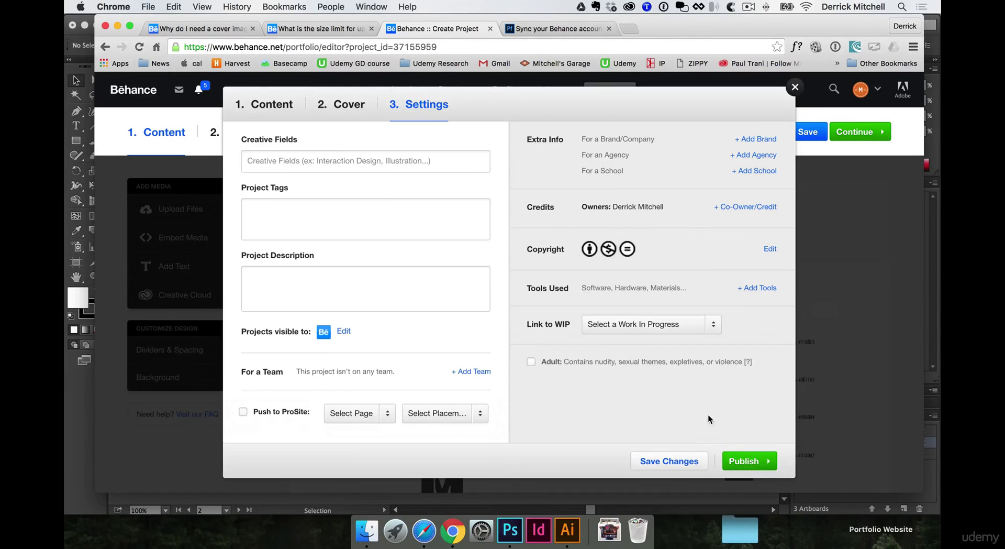
- Set the project's creative fields to Branding and Graphic Design, checking the alphabetical list for other suitable fields
click(377, 162)
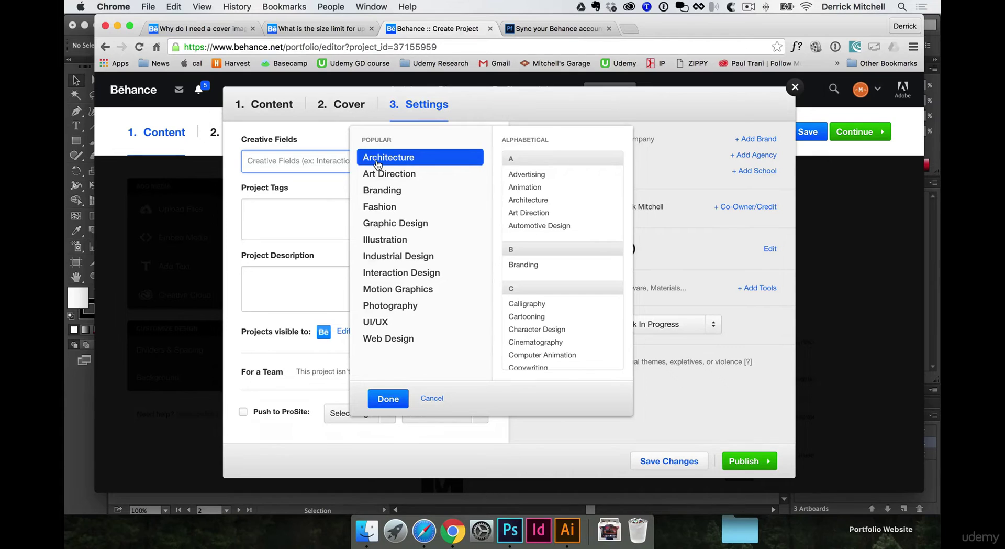
click(386, 224)
click(523, 265)
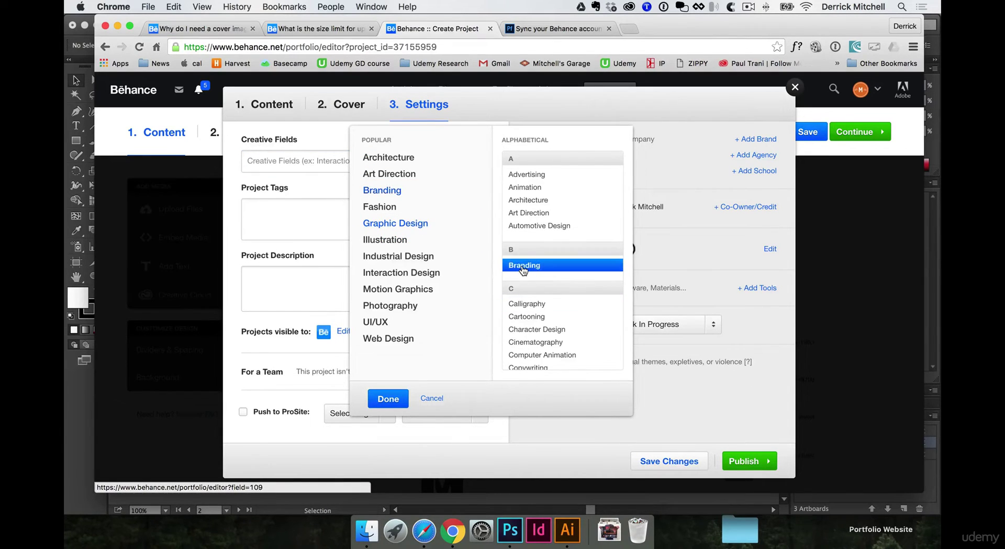
scroll(576, 296, down, 5)
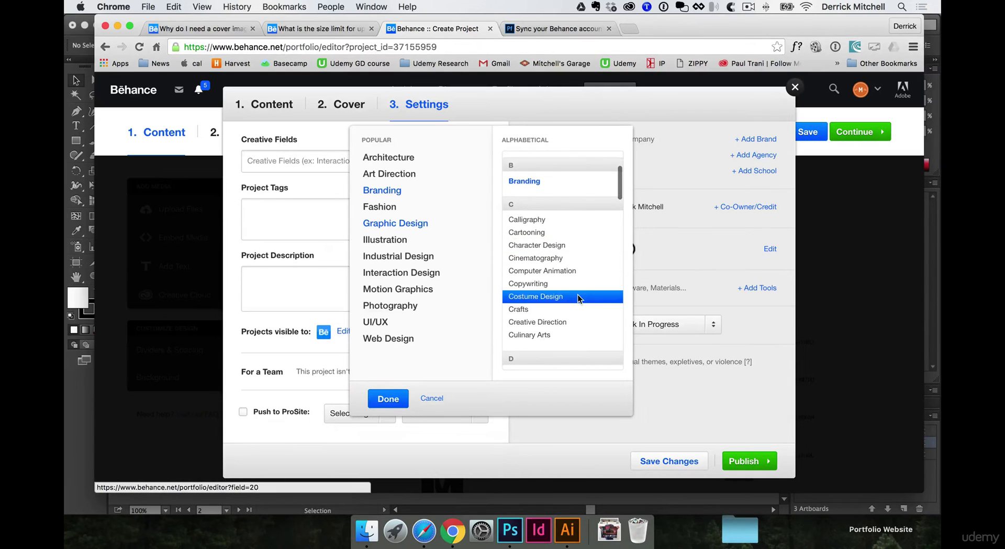
scroll(577, 295, down, 4)
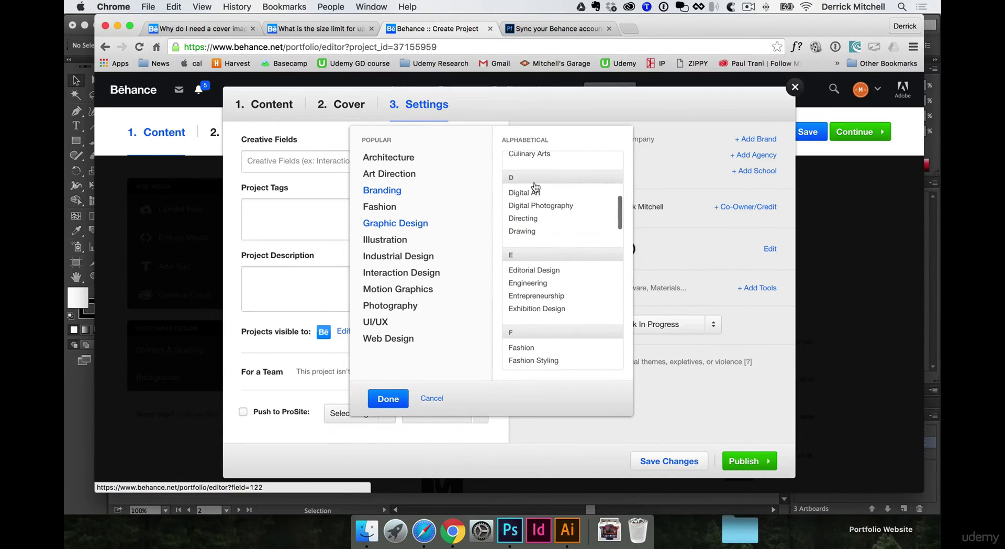
scroll(572, 276, down, 6)
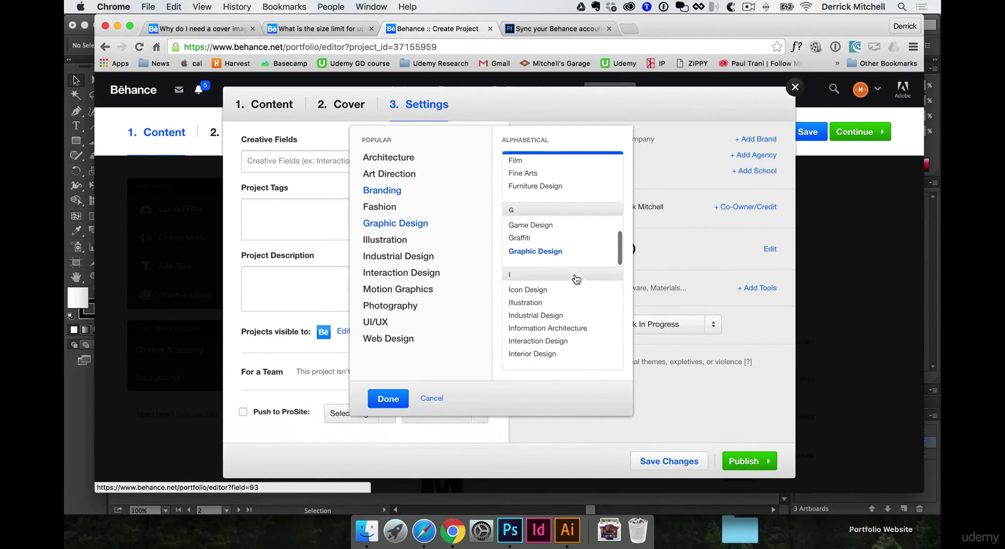
scroll(578, 280, down, 5)
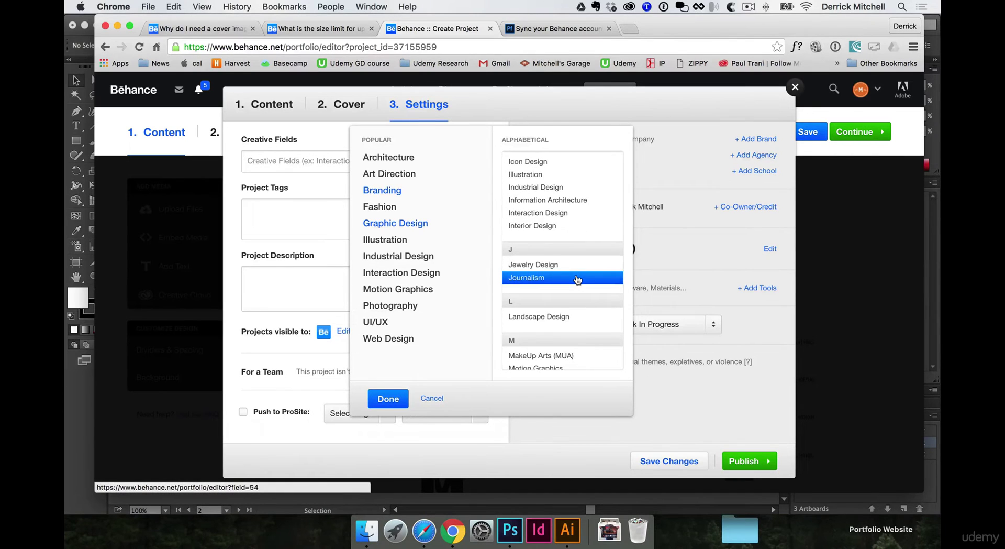
scroll(578, 280, down, 1)
scroll(577, 280, down, 3)
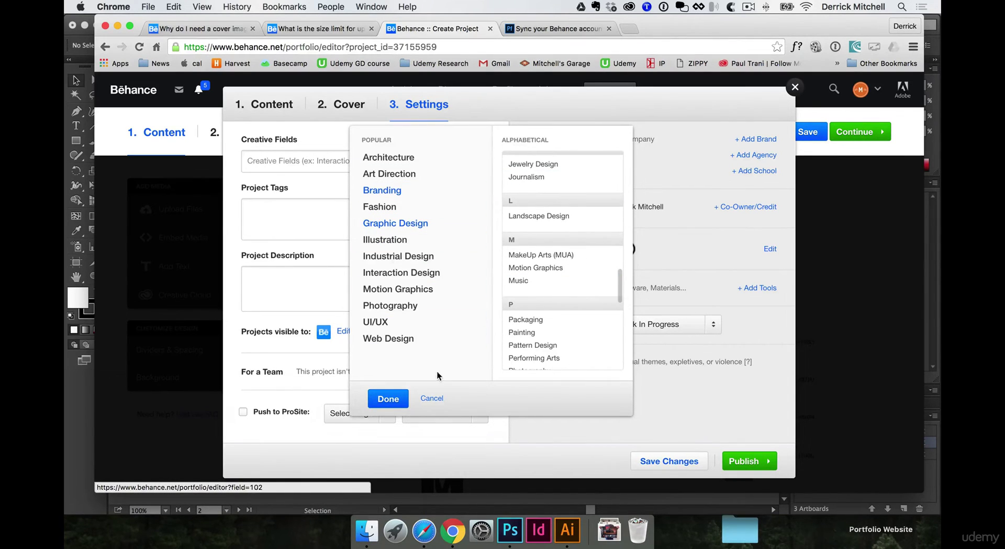
click(387, 399)
- Tag the project with logo design, logo and illustrator, and describe it as "Just a sample logo for fun"
click(339, 219)
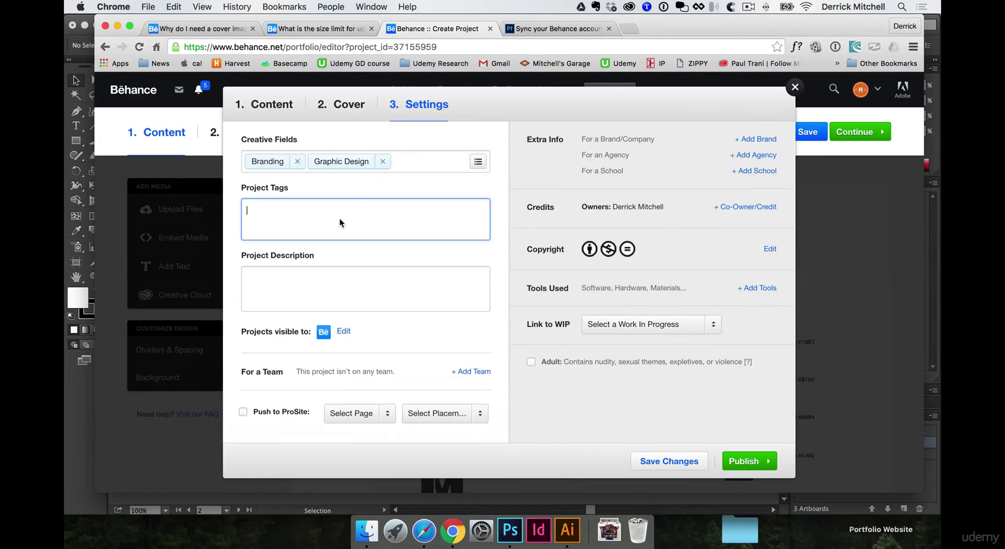
text(logo )
text(design)
key(Return)
text(logo)
key(Return)
text(ill)
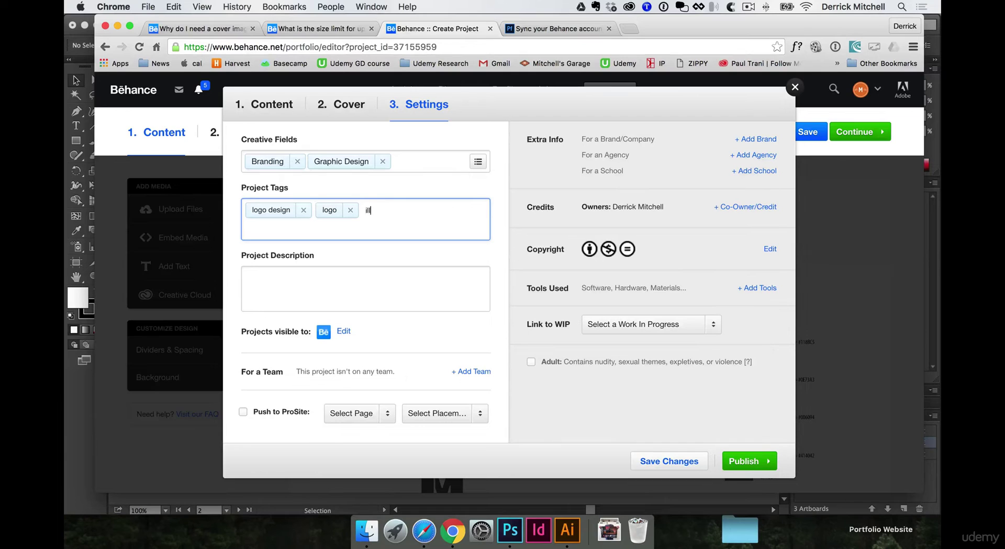
text(ustrator)
key(Return)
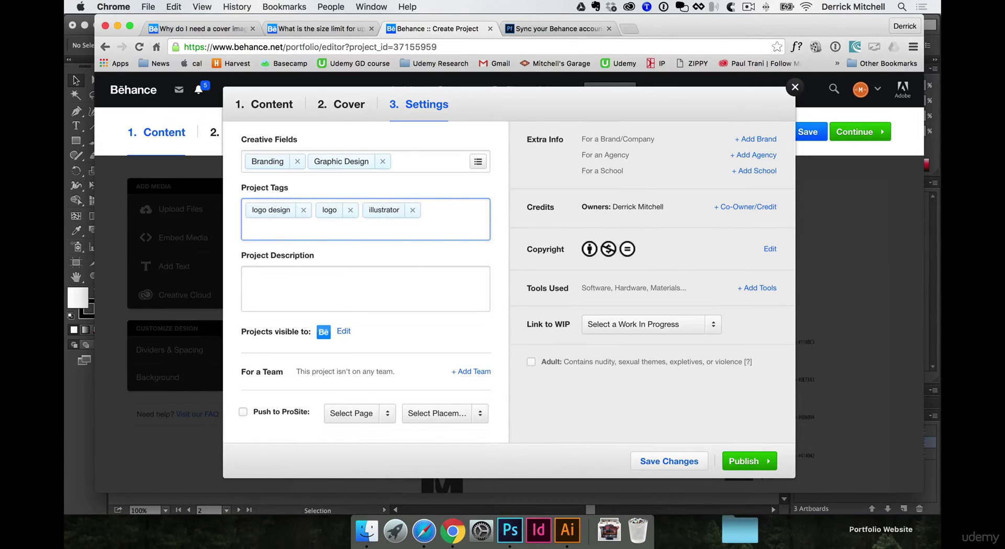
click(345, 279)
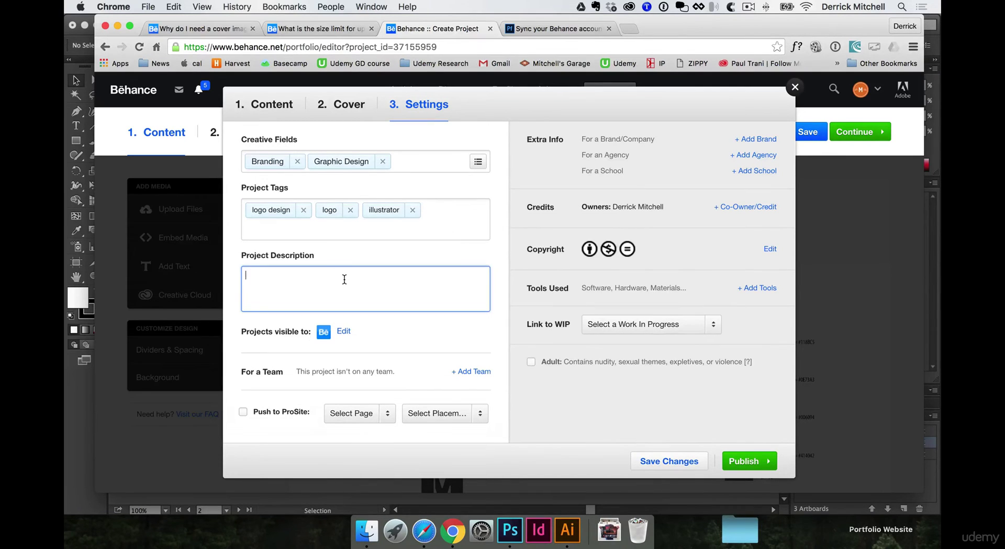
text(Just a sample logo for fun)
- Enable pushing the project to ProSite on the Gallery page, leaving its placement unselected
click(242, 416)
click(243, 412)
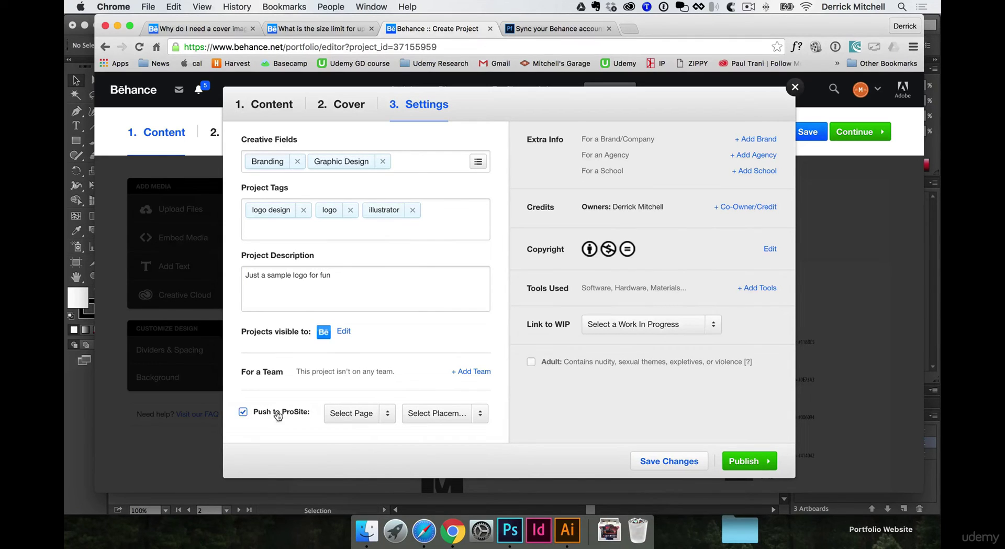
click(345, 415)
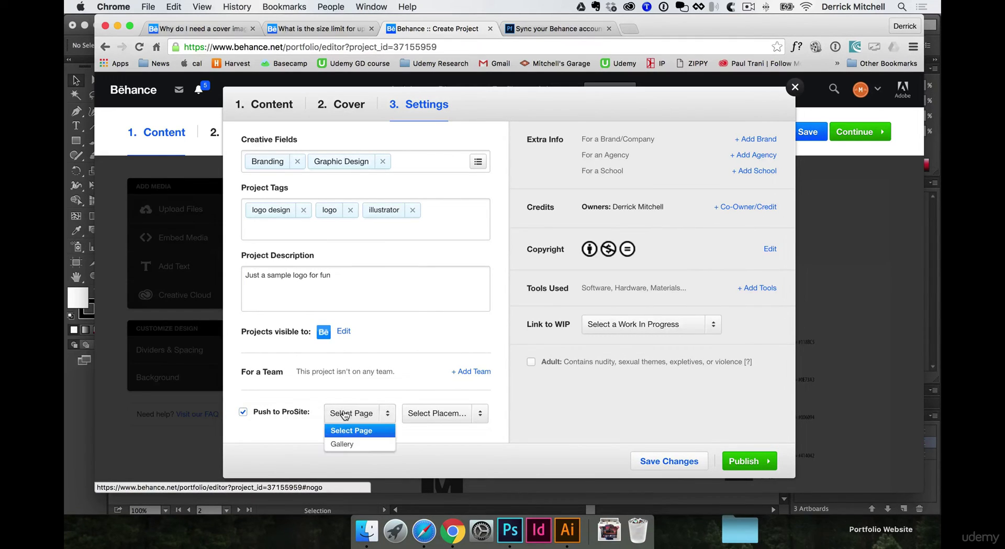
click(344, 445)
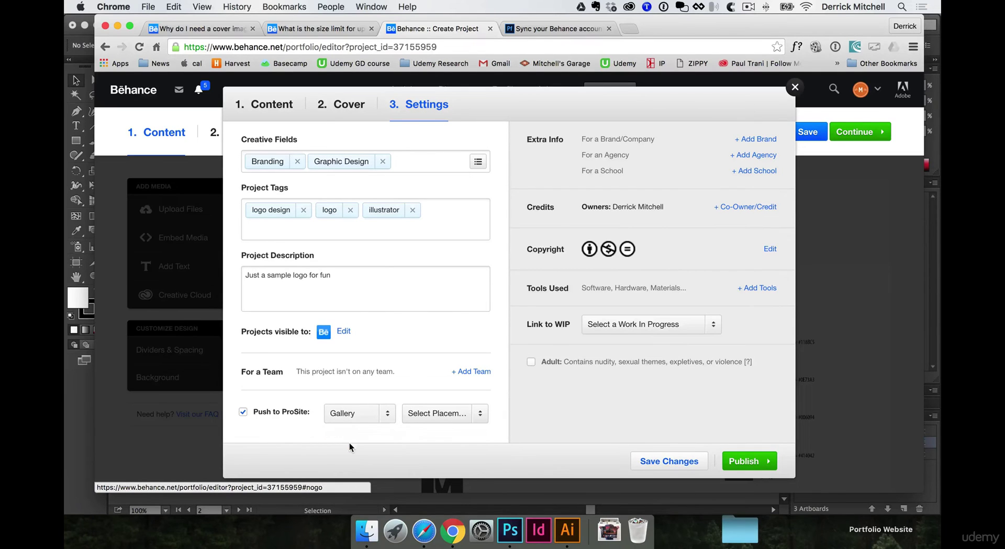
click(431, 413)
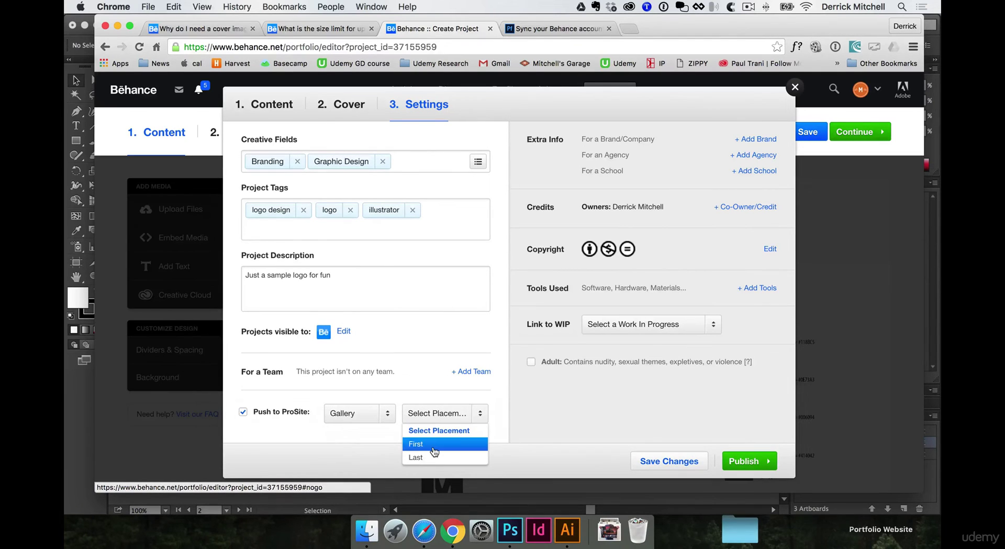
click(600, 424)
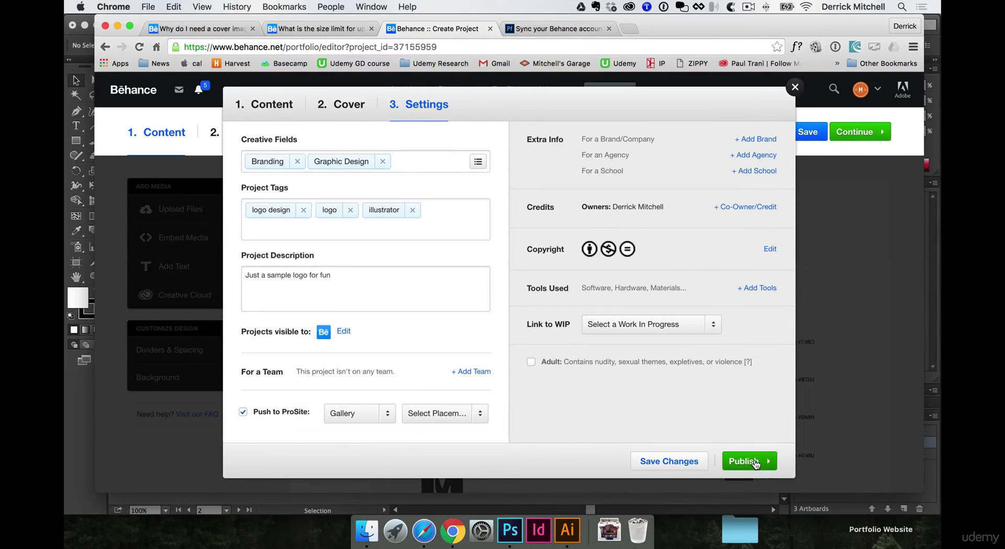
- Publish the DM Logo project and look through its images on the published page
click(755, 462)
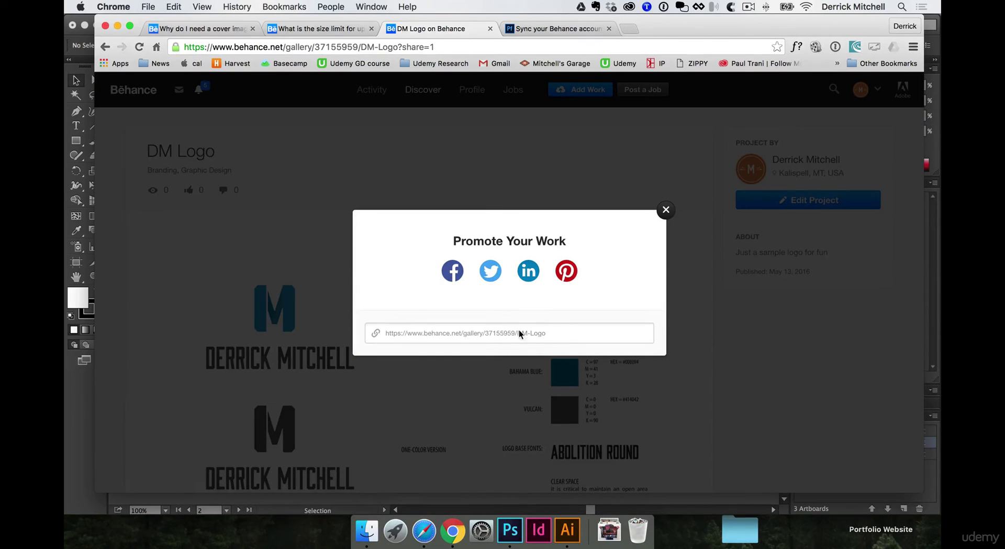
click(666, 210)
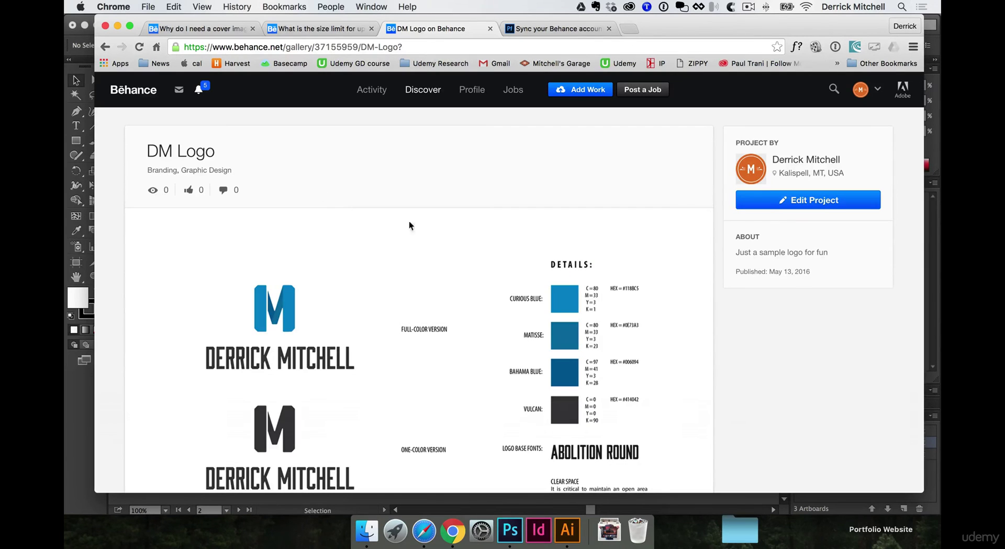
scroll(508, 227, down, 10)
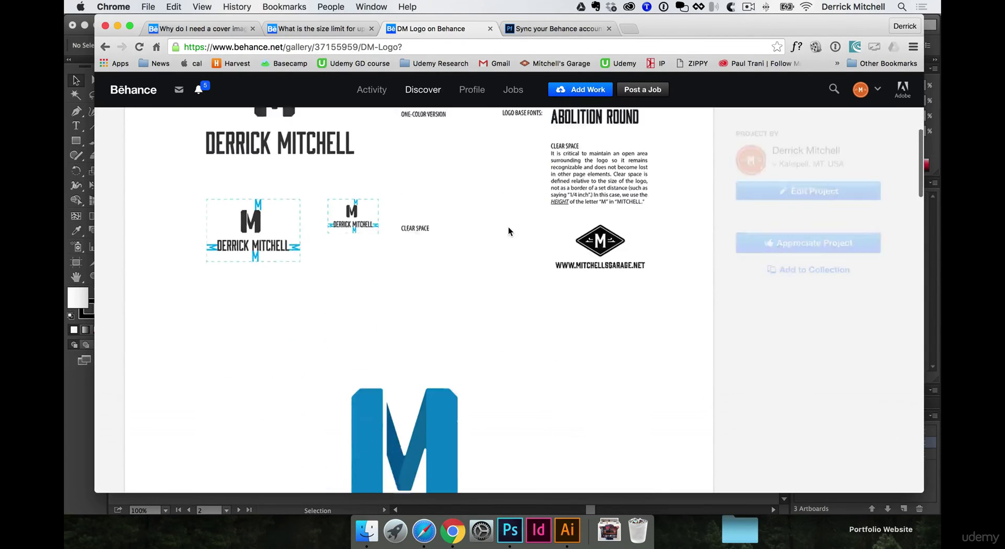
scroll(508, 227, down, 10)
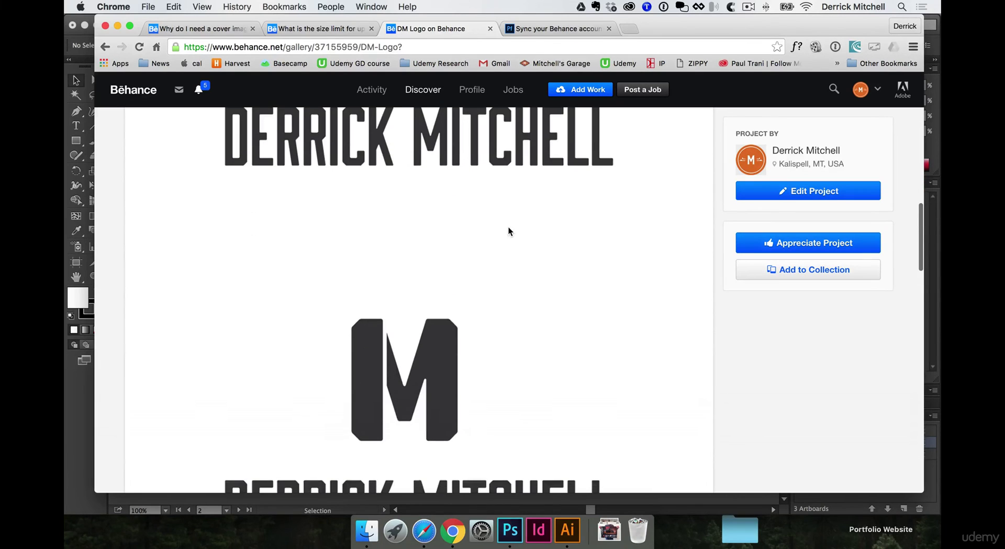
- Switch to the Adobe Portfolio page, open the portfolio for editing and preview the site
click(581, 29)
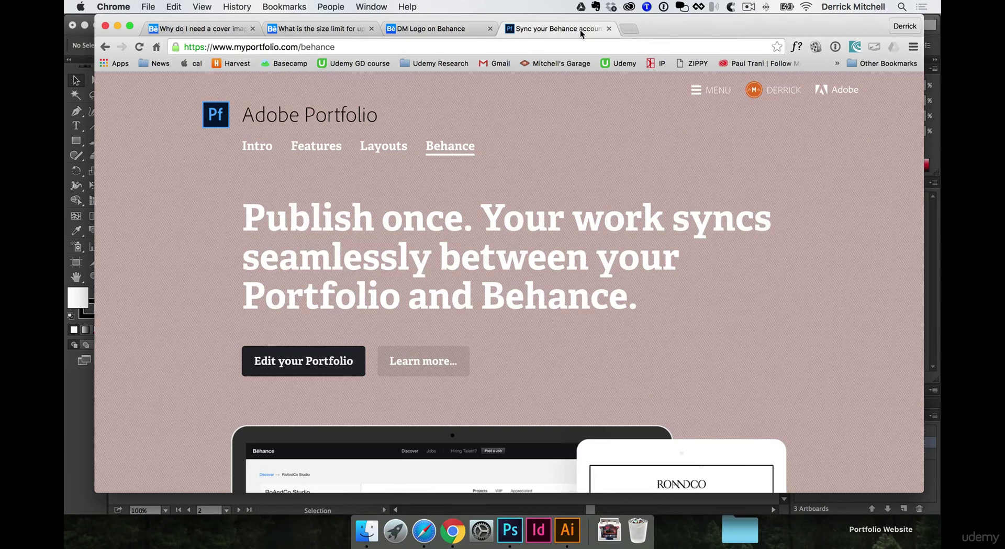
click(314, 360)
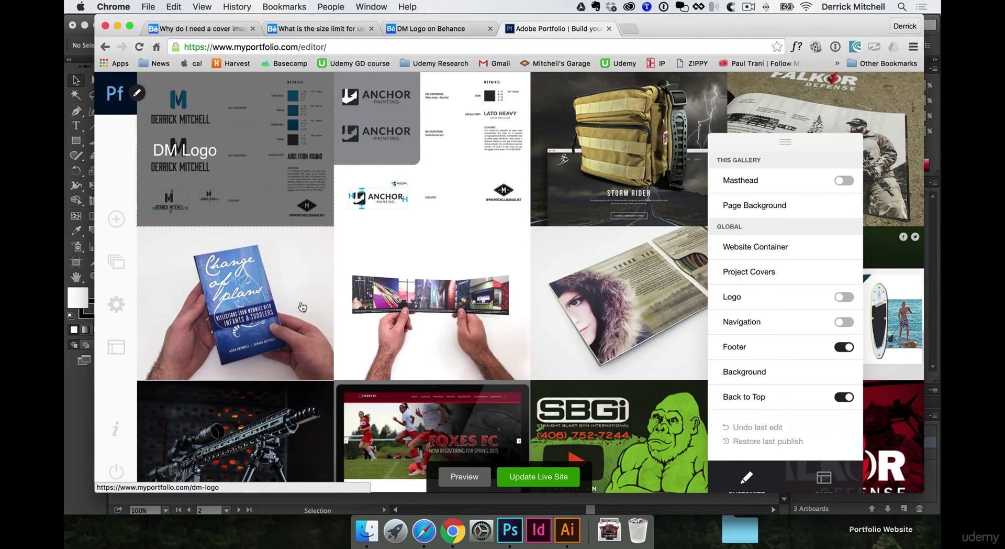
click(466, 476)
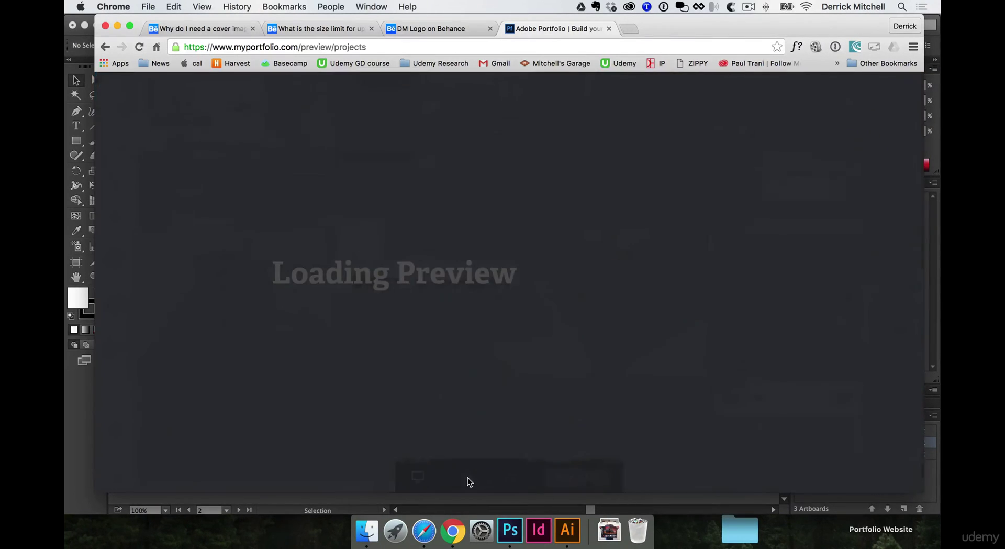